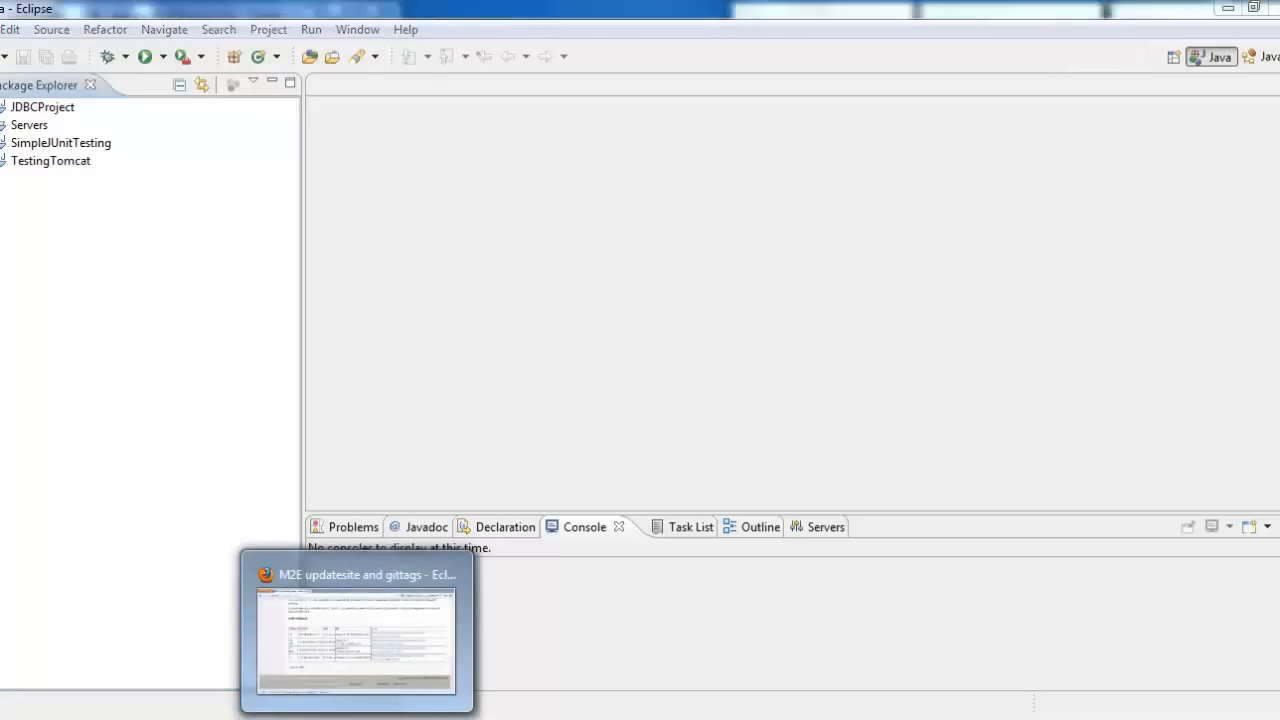
Step: Look up the m2e releases page, then reach Eclipse's Install New Software wizard
left_click(355, 640)
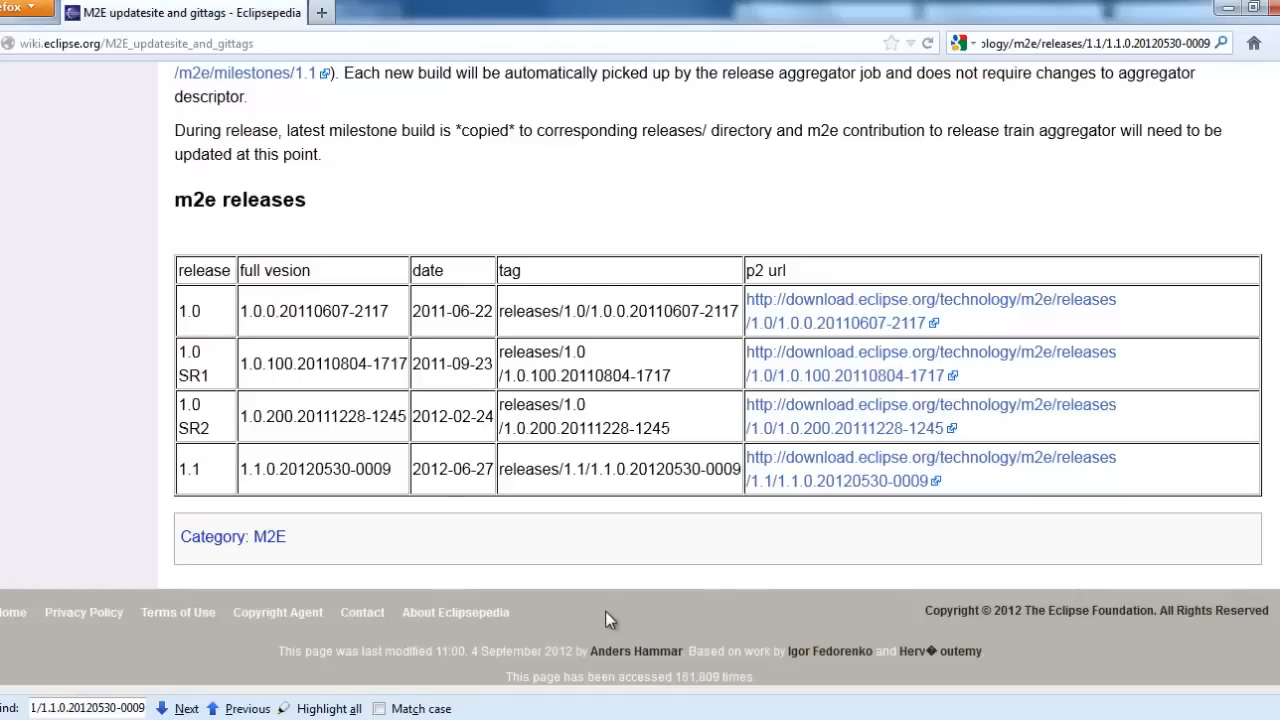
left_click(560, 716)
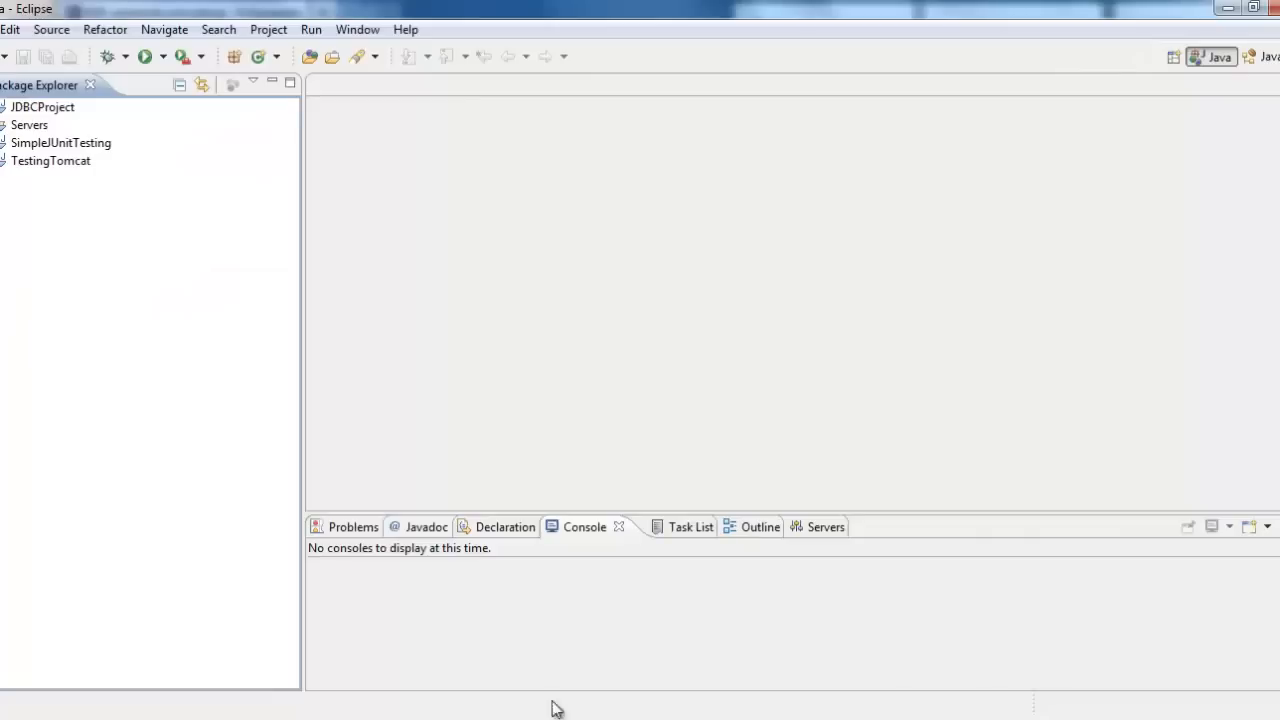
left_click(403, 32)
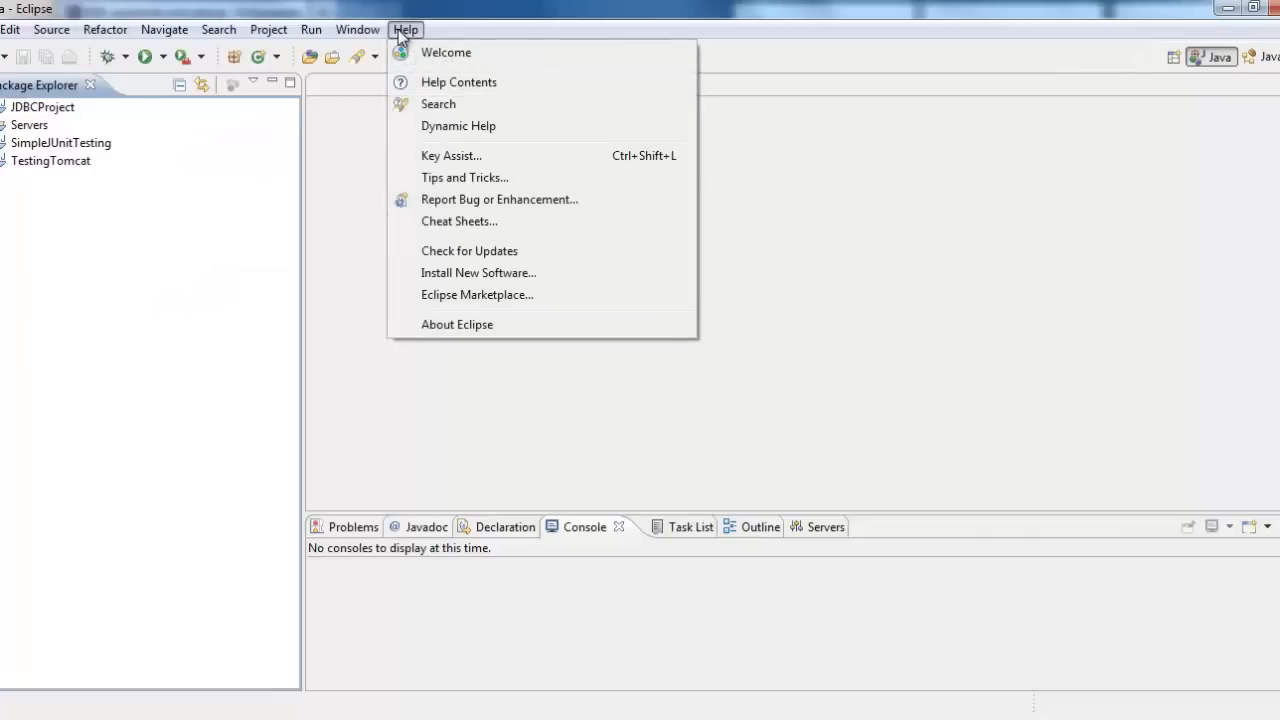
left_click(487, 280)
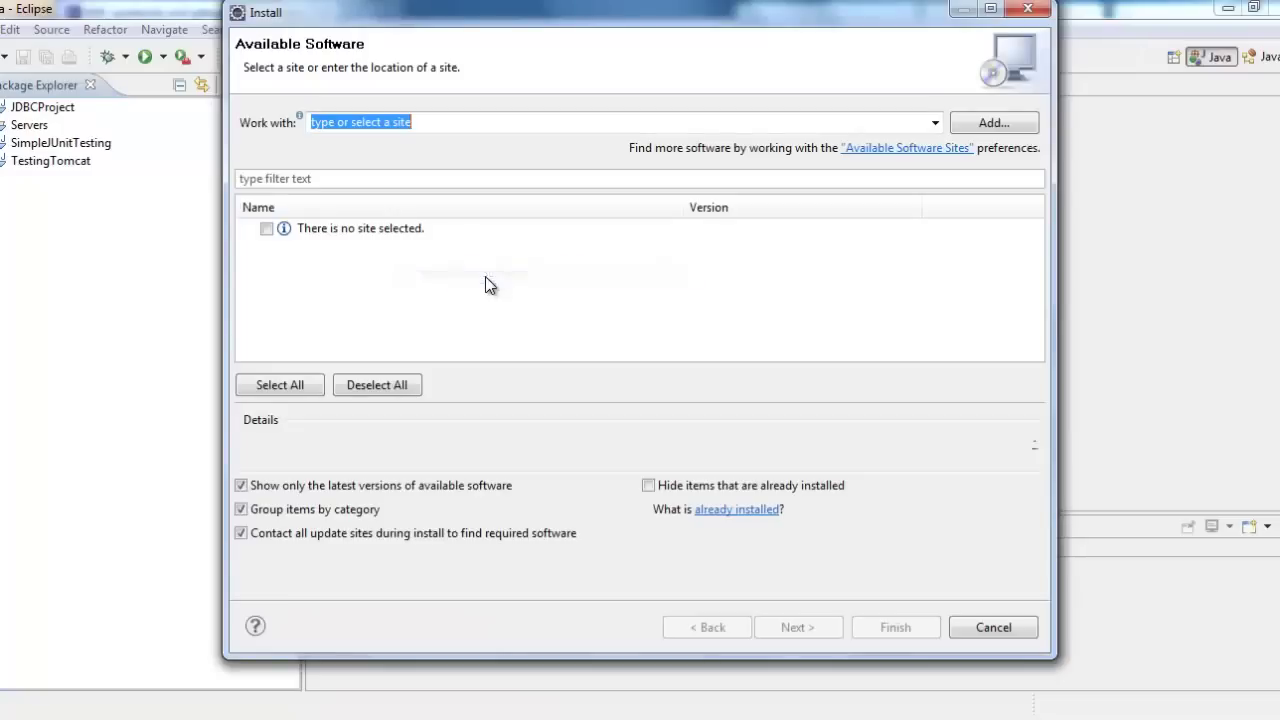
Step: Add the m2e 1.1 release URL as a software site named MavenEclipsePlugin
left_click(982, 125)
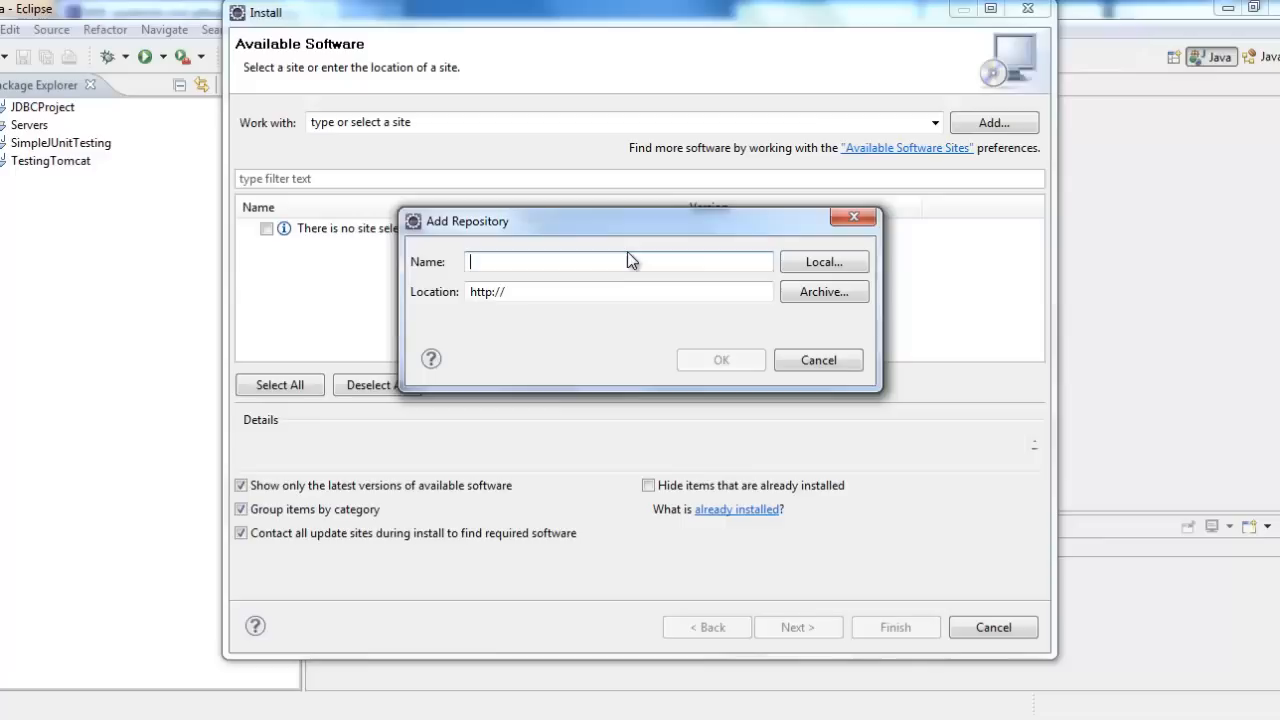
type("Maven")
type("EclipseP")
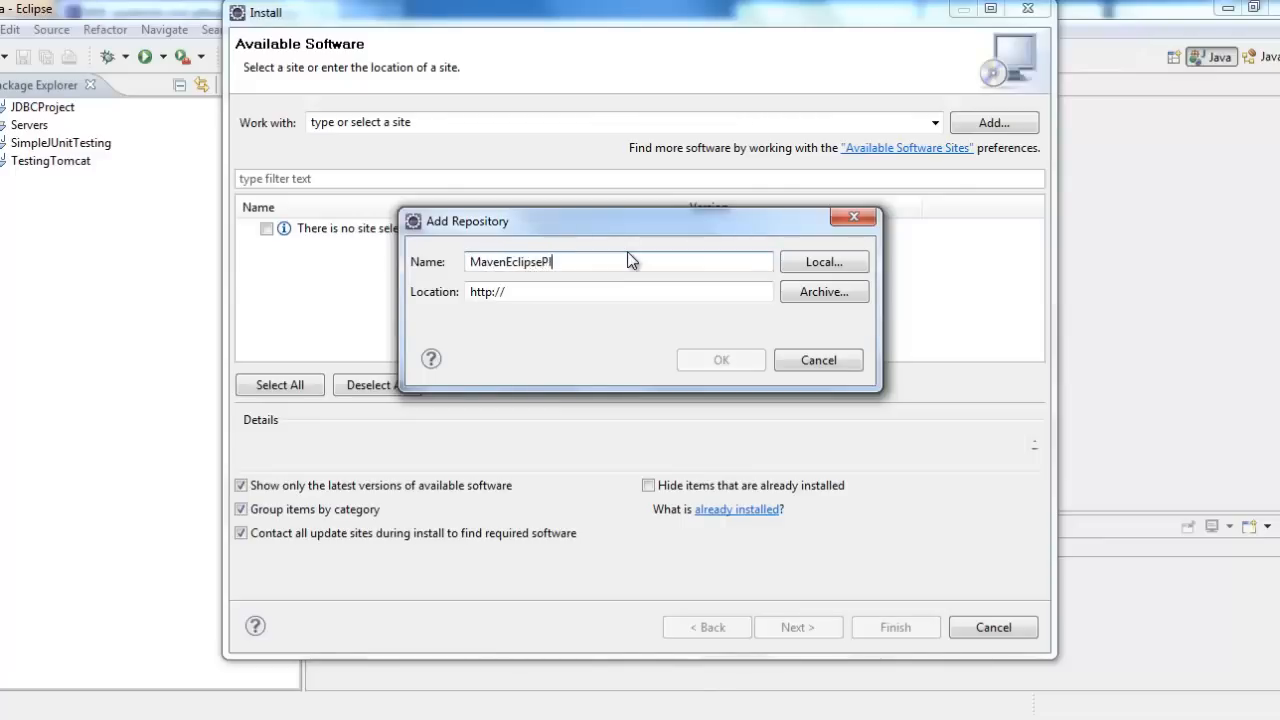
type("lugin")
key("Tab")
key("ctrl+v")
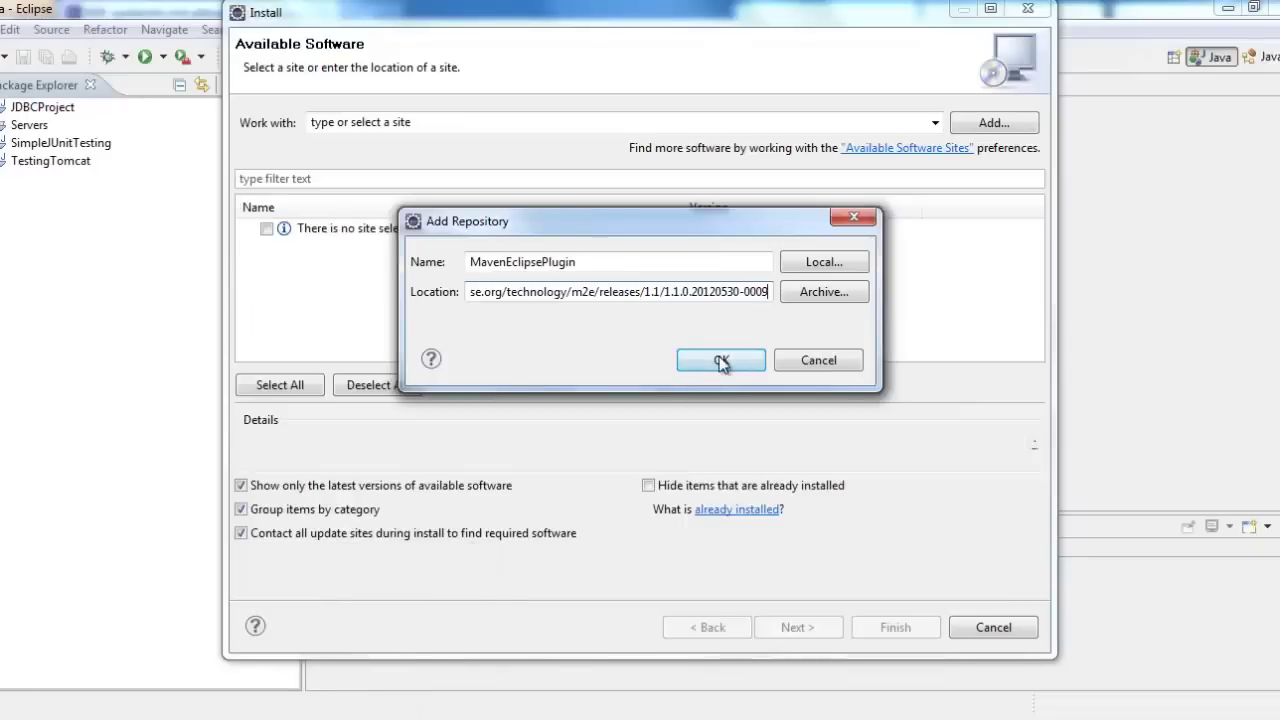
left_click(721, 362)
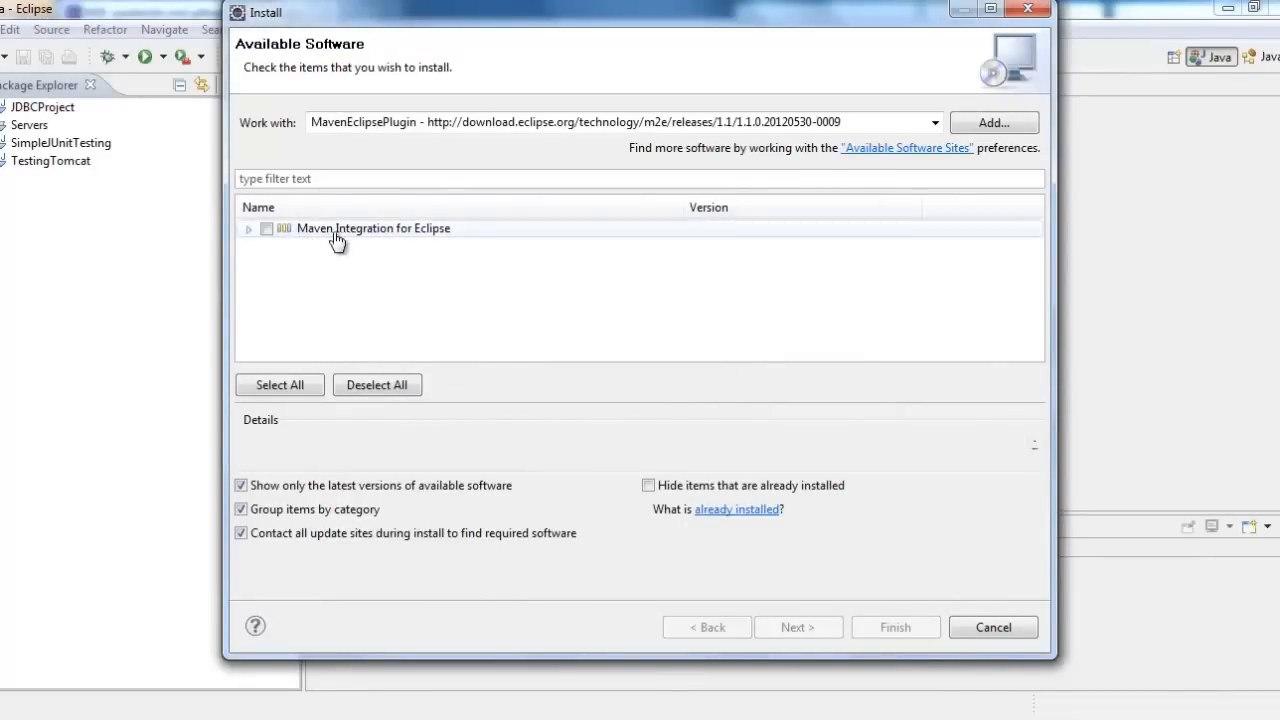
Step: Select Maven Integration for Eclipse and review it and the slf4j logging component for install
left_click(266, 230)
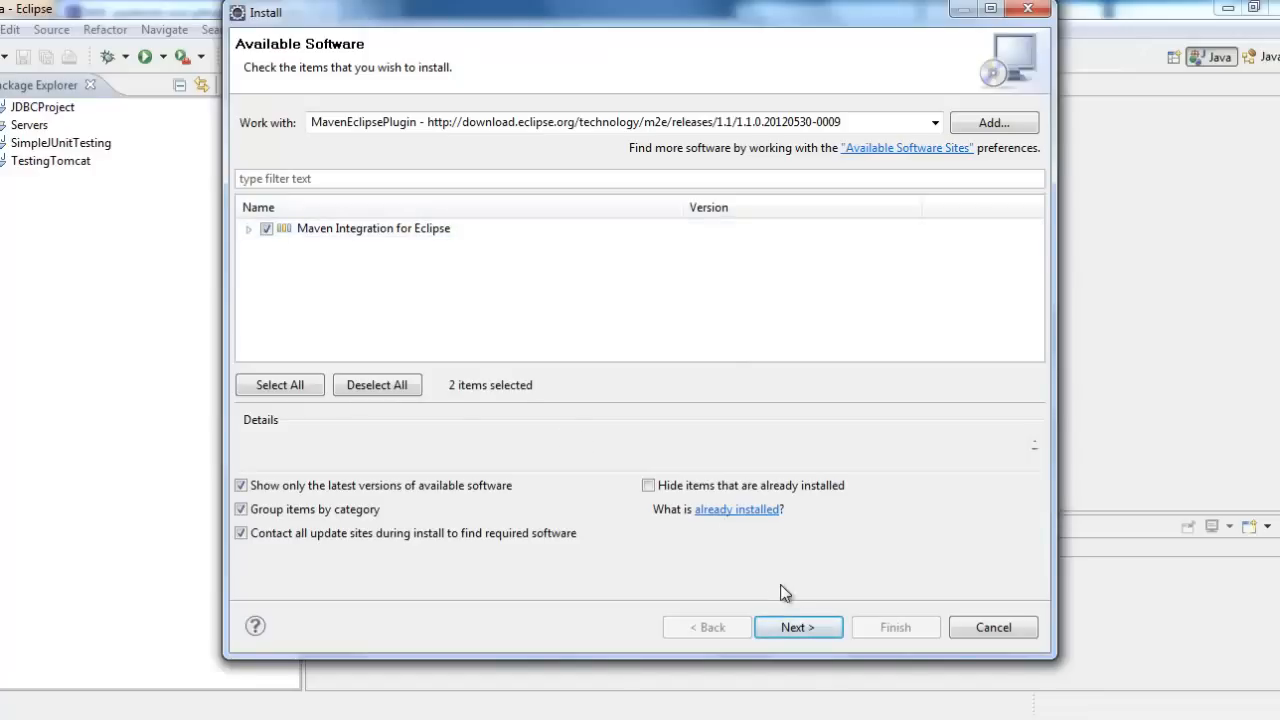
left_click(805, 627)
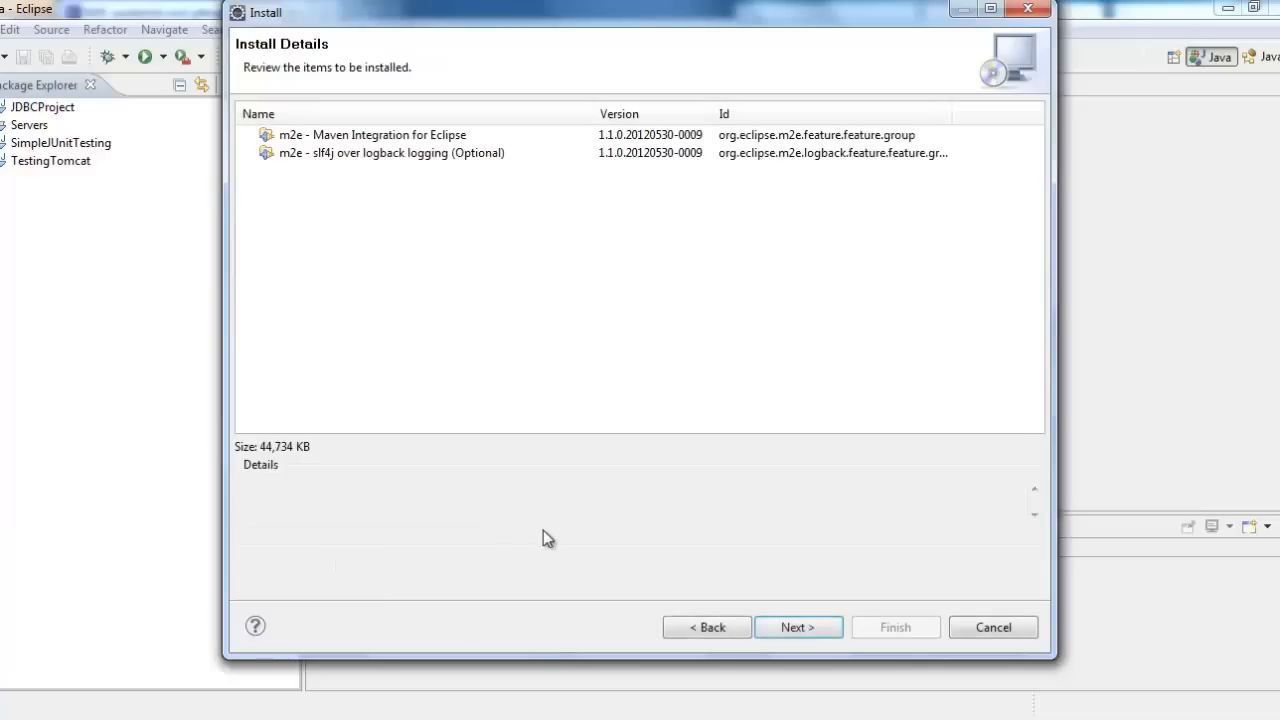
left_click(440, 155)
left_click(462, 140)
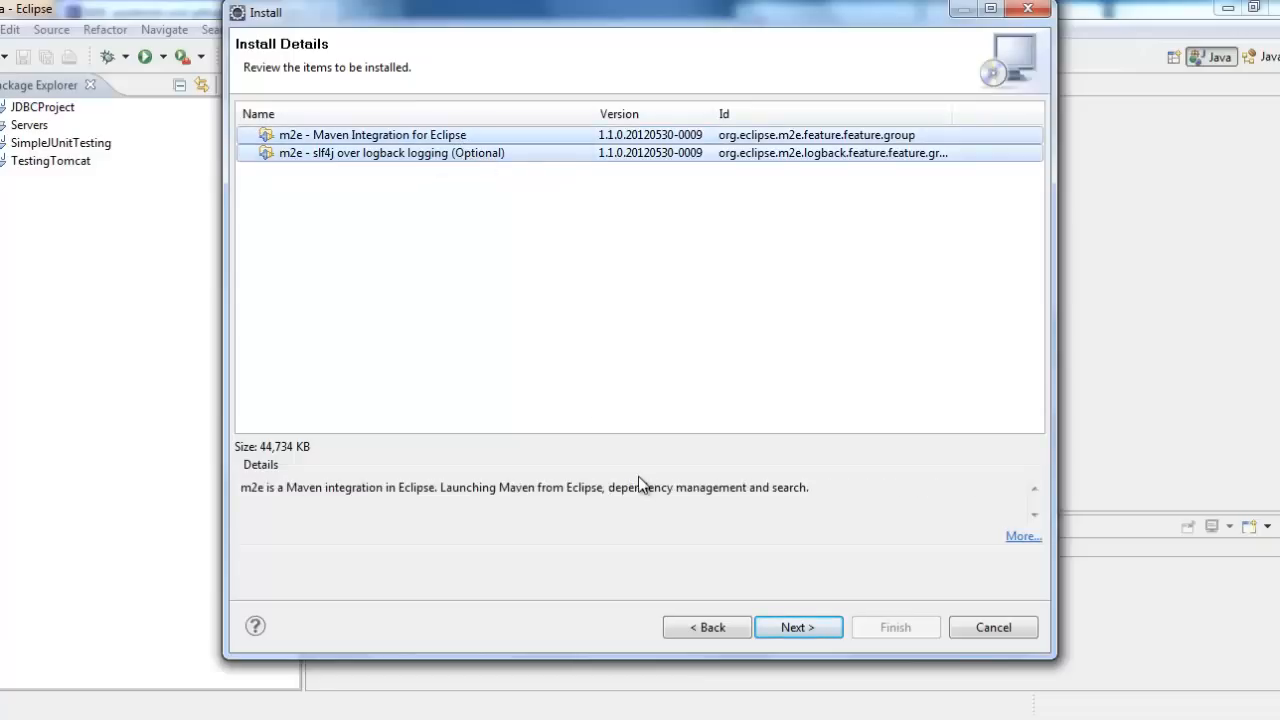
Step: Accept the licence agreements and finish to start installing m2e
left_click(797, 627)
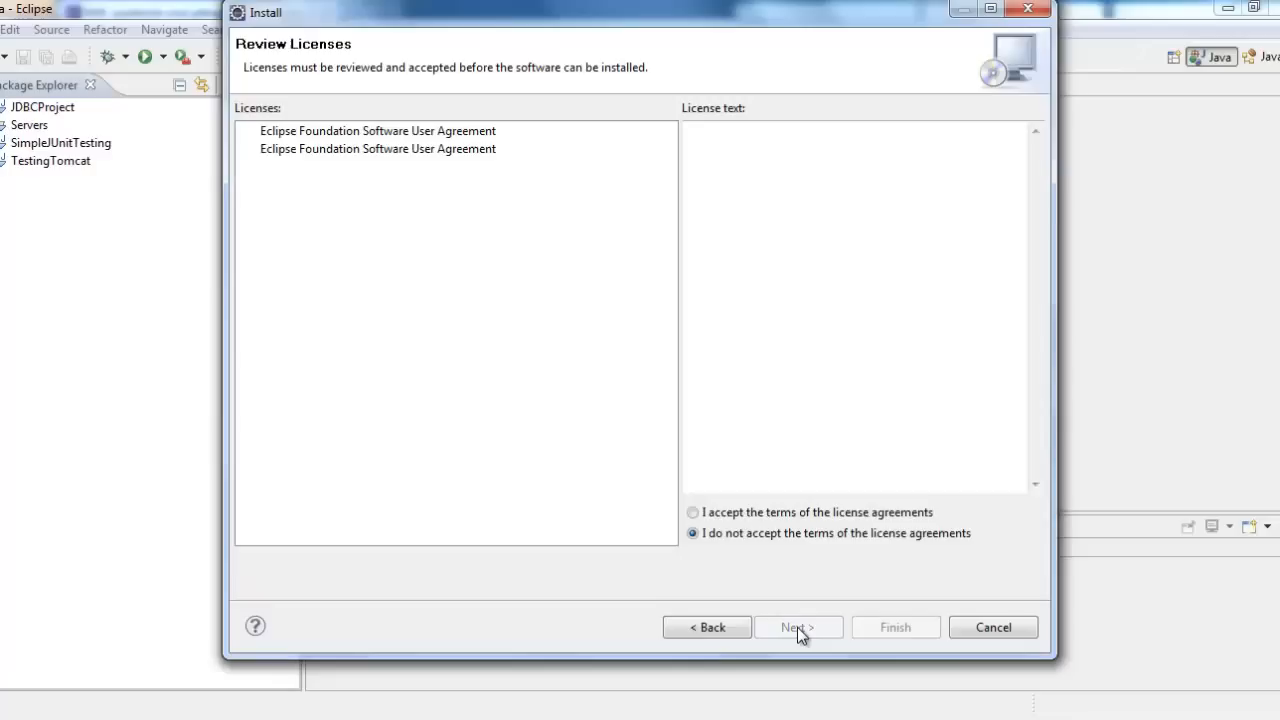
left_click(741, 516)
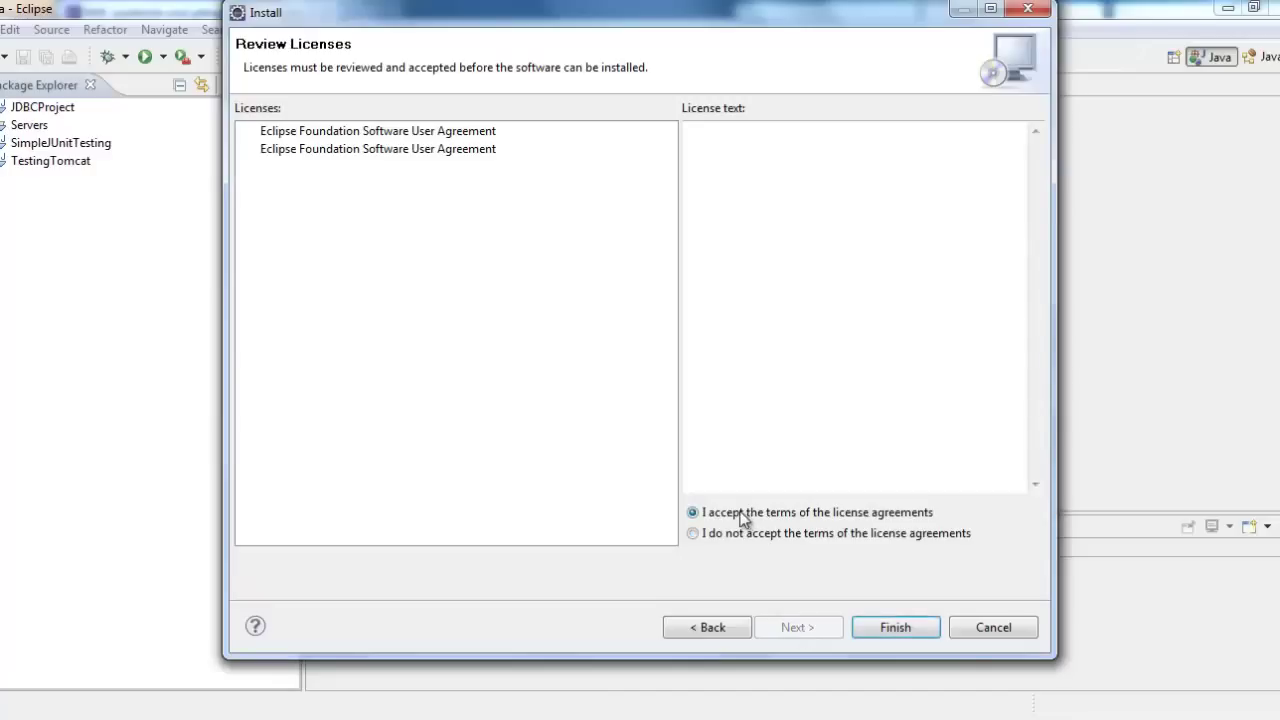
left_click(877, 626)
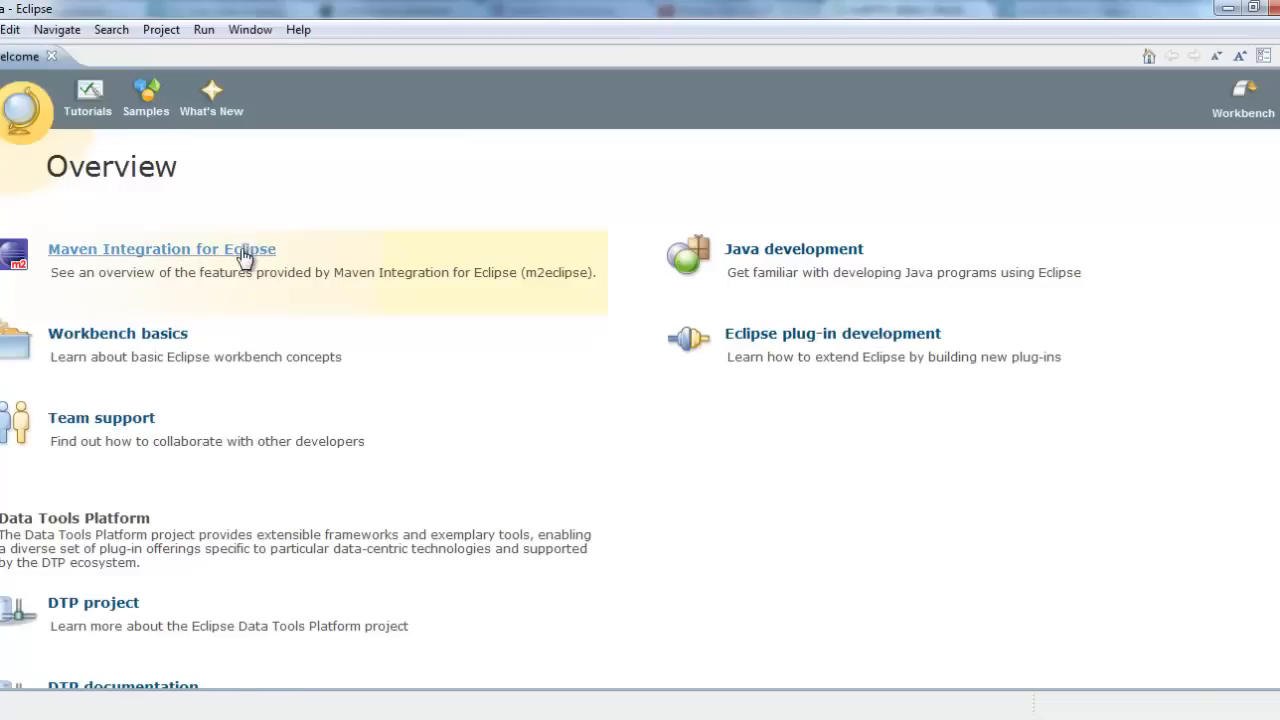
Step: From Package Explorer's New > Other wizards, start a new Maven Project
left_click(1238, 97)
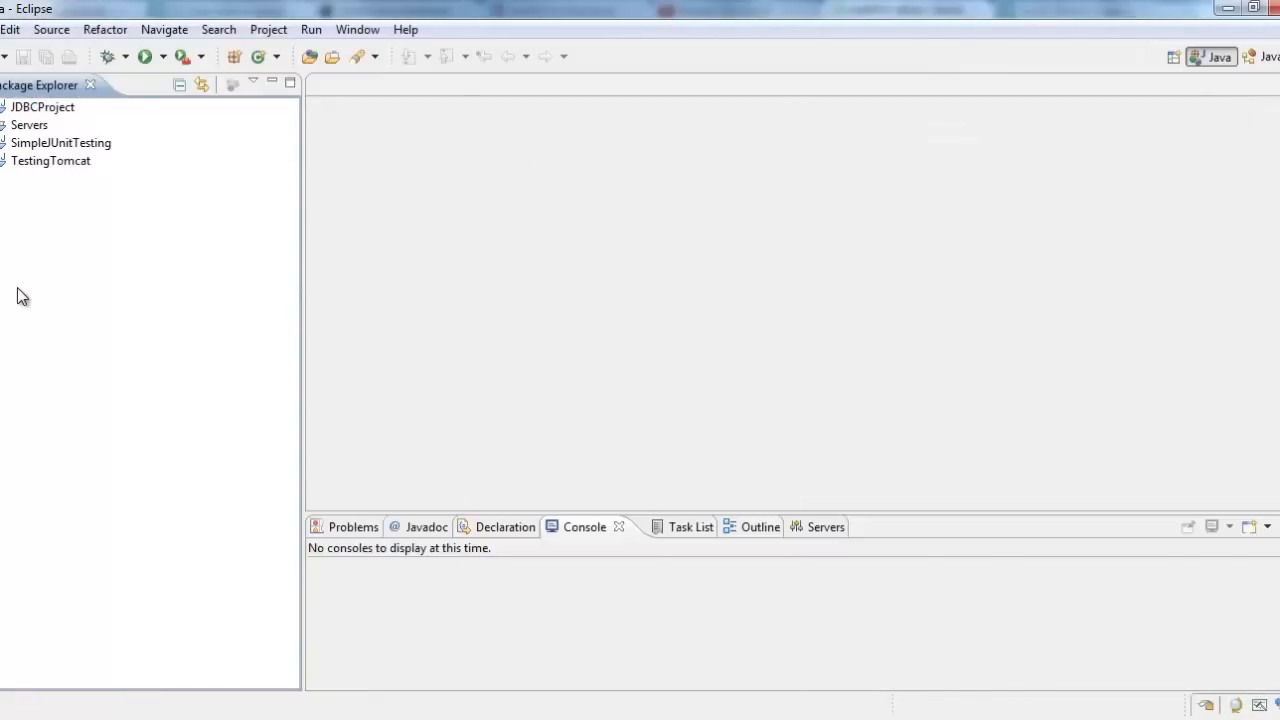
right_click(17, 295)
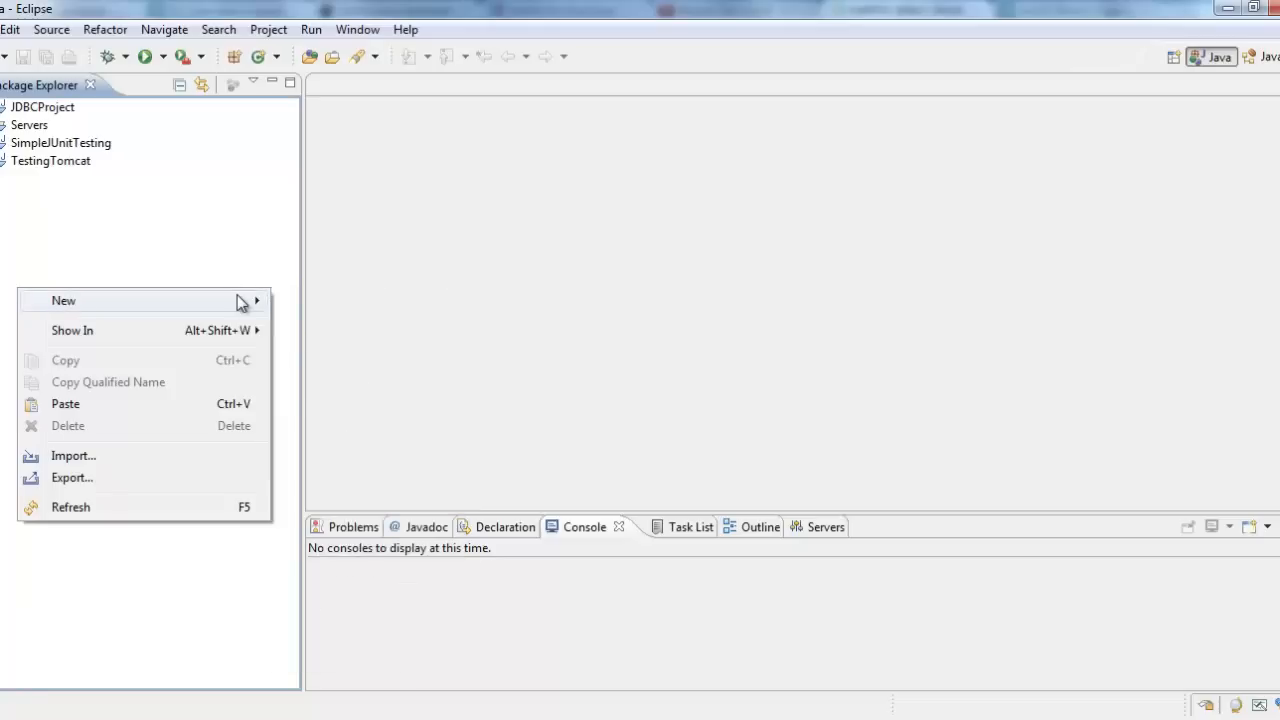
mouse_move(140, 300)
left_click(353, 653)
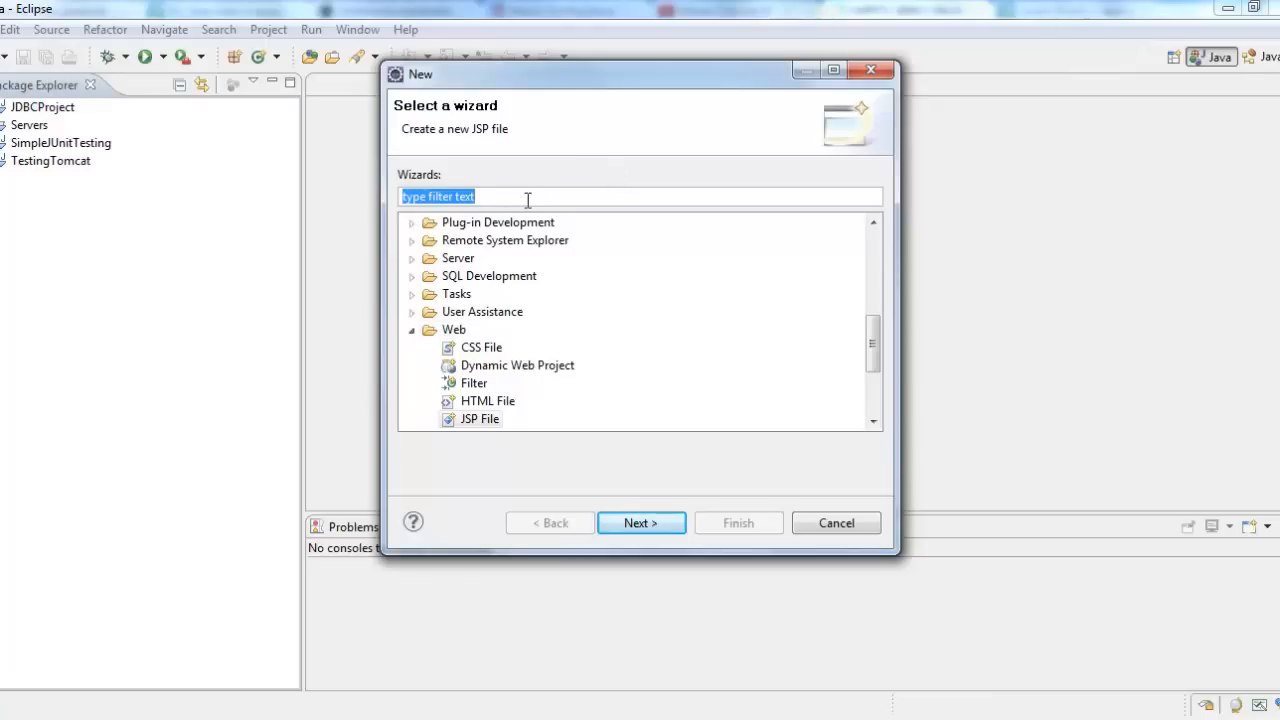
type("Maven")
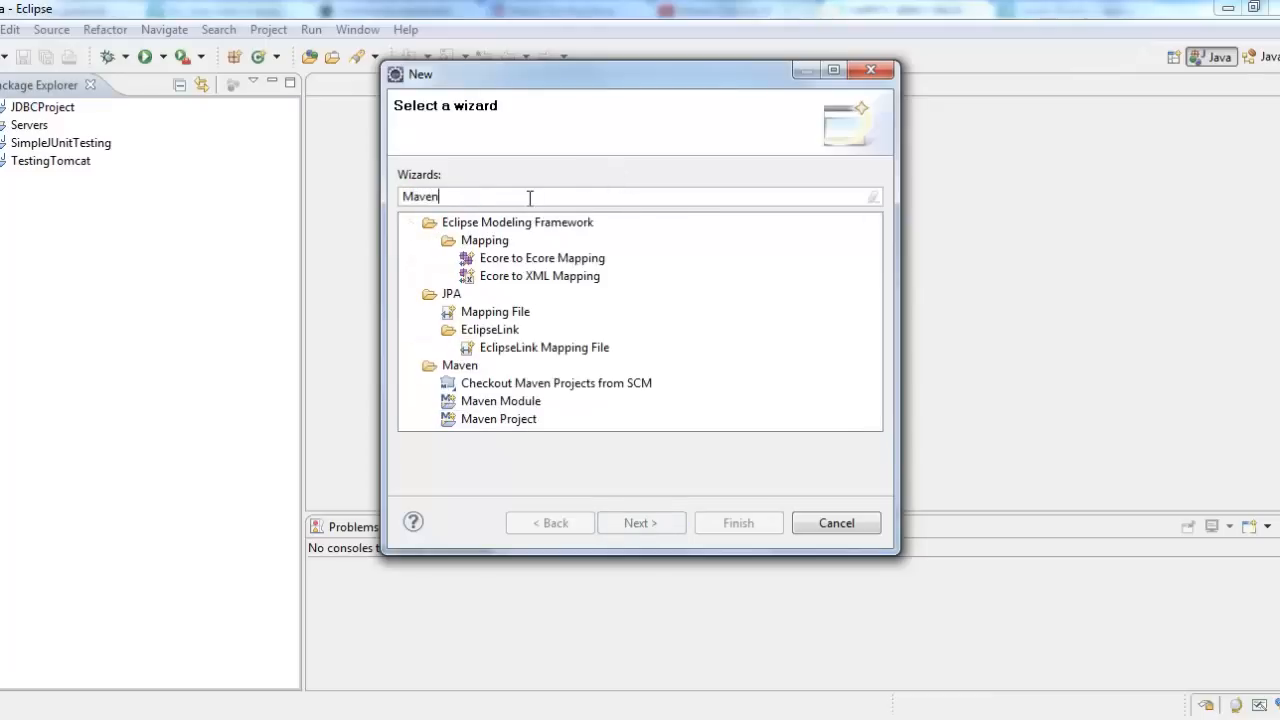
left_click(512, 277)
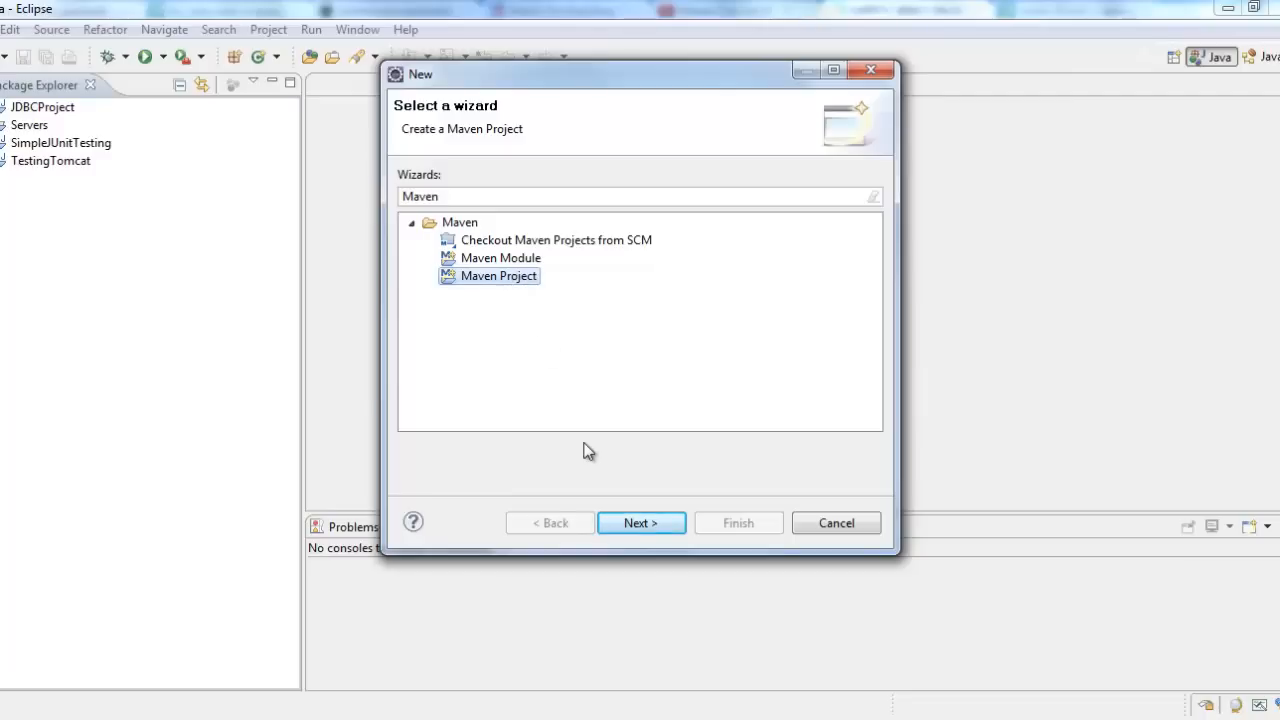
left_click(629, 521)
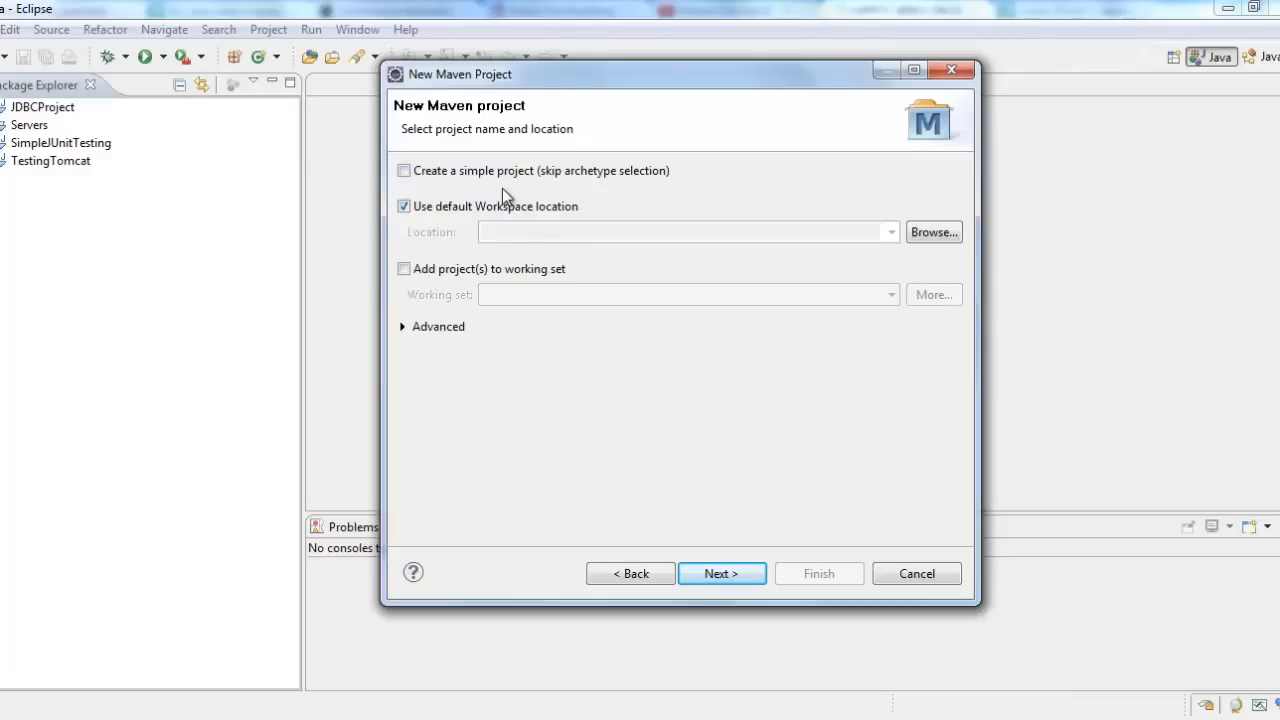
Step: Expand Advanced, pick the maven-archetype-quickstart archetype, then switch to Firefox
left_click(403, 328)
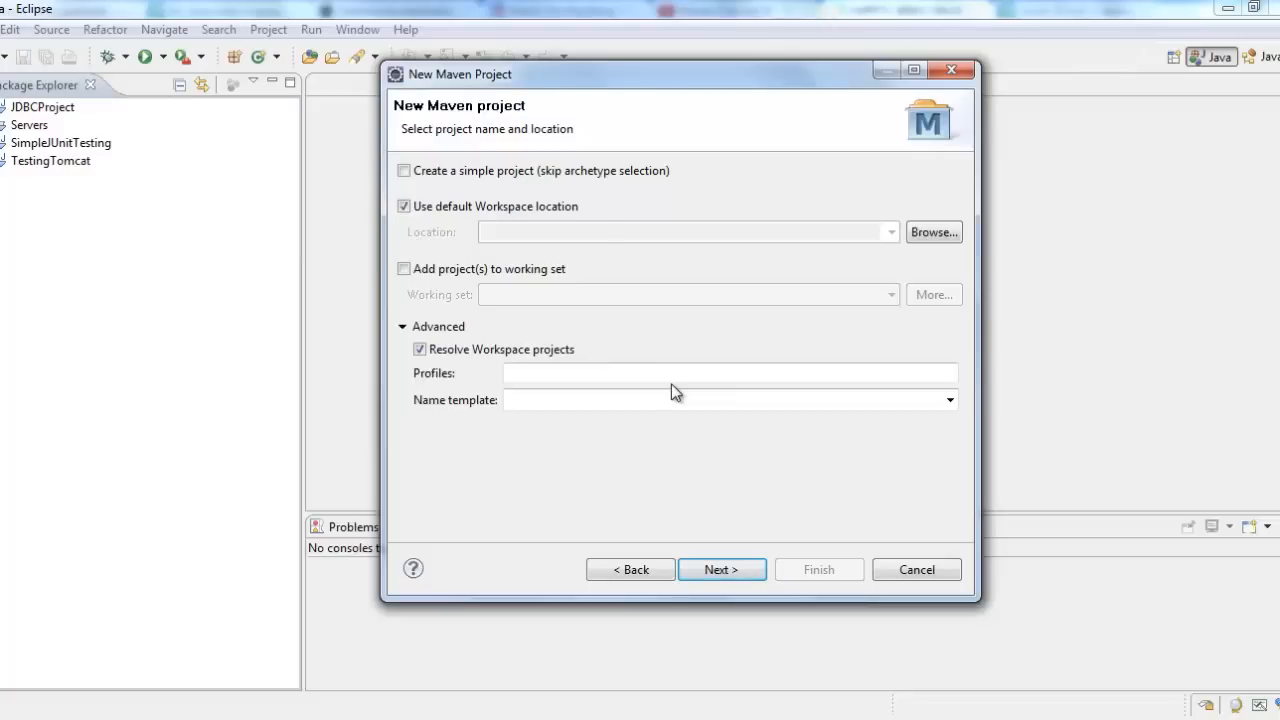
left_click(717, 576)
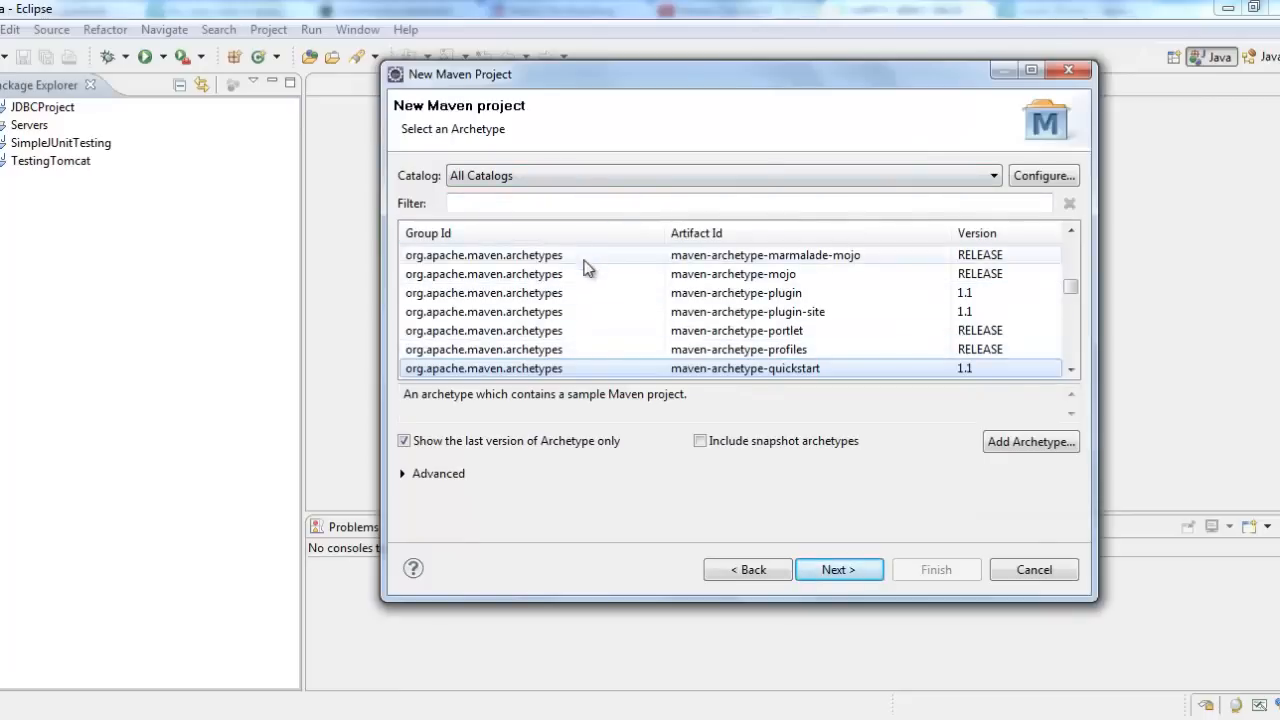
left_click(863, 569)
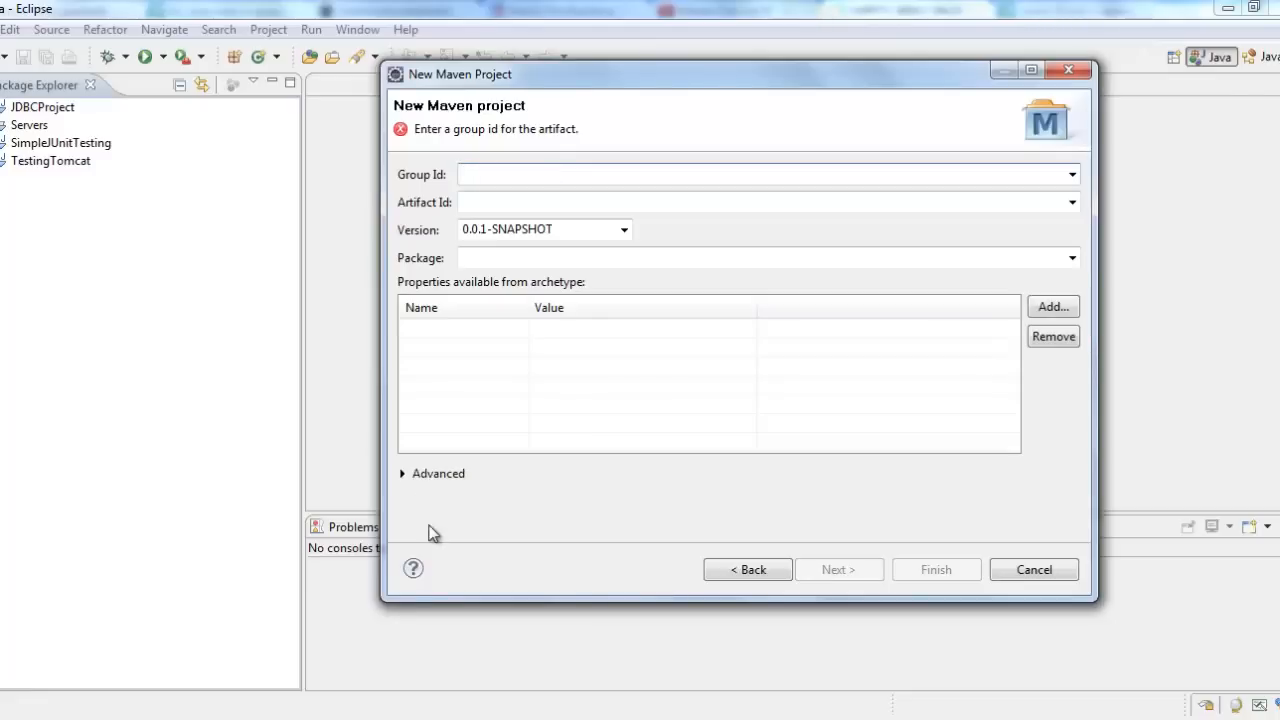
left_click(384, 712)
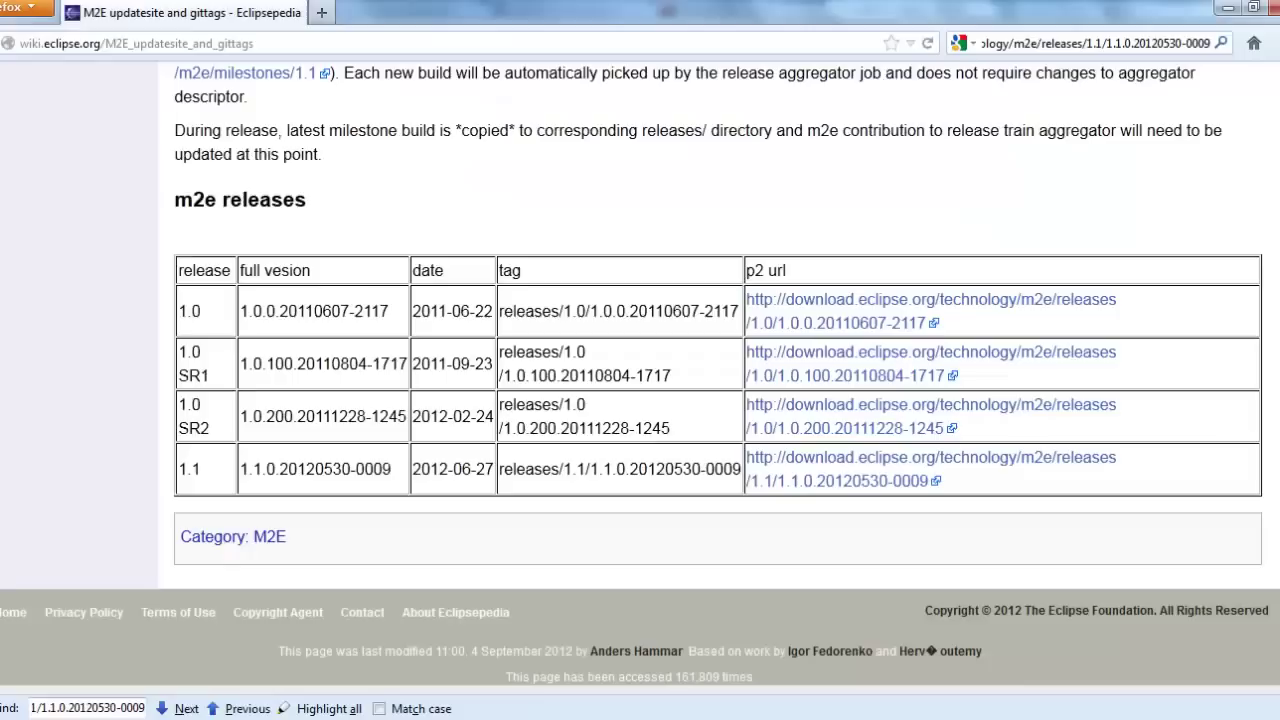
left_click(322, 13)
type("w")
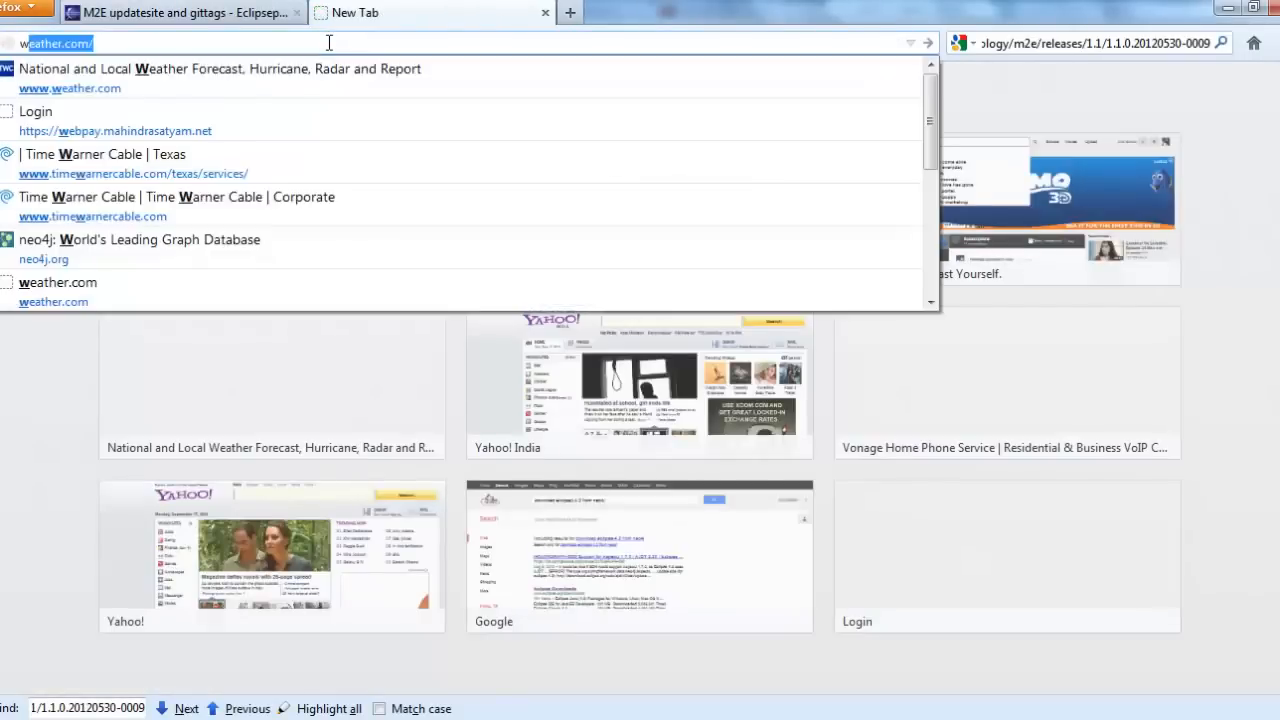
type("ww.neo")
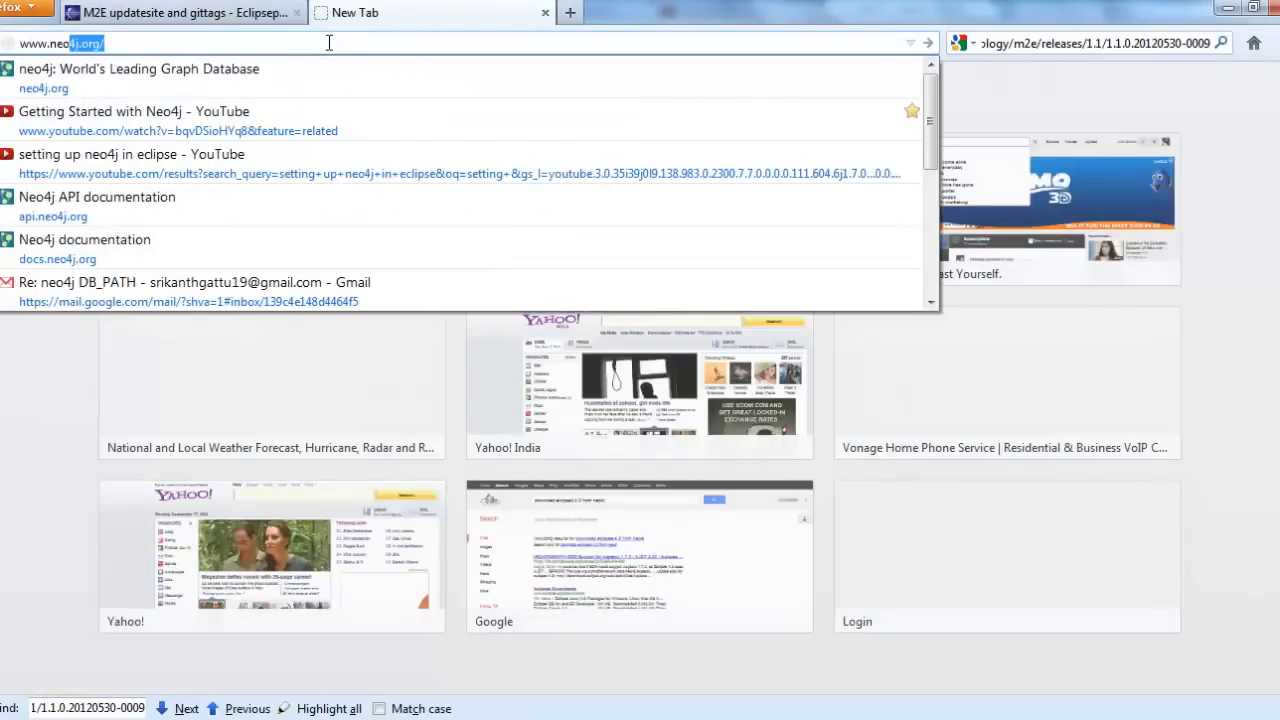
type("4j.or")
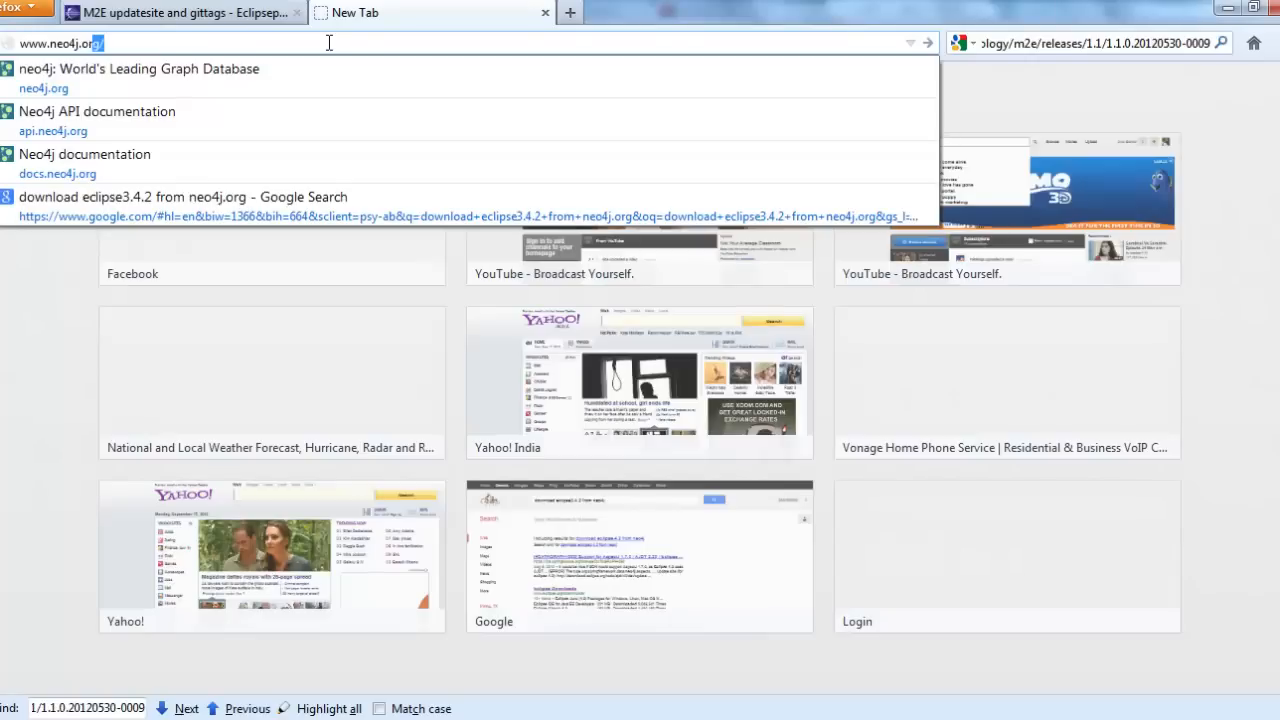
key("Return")
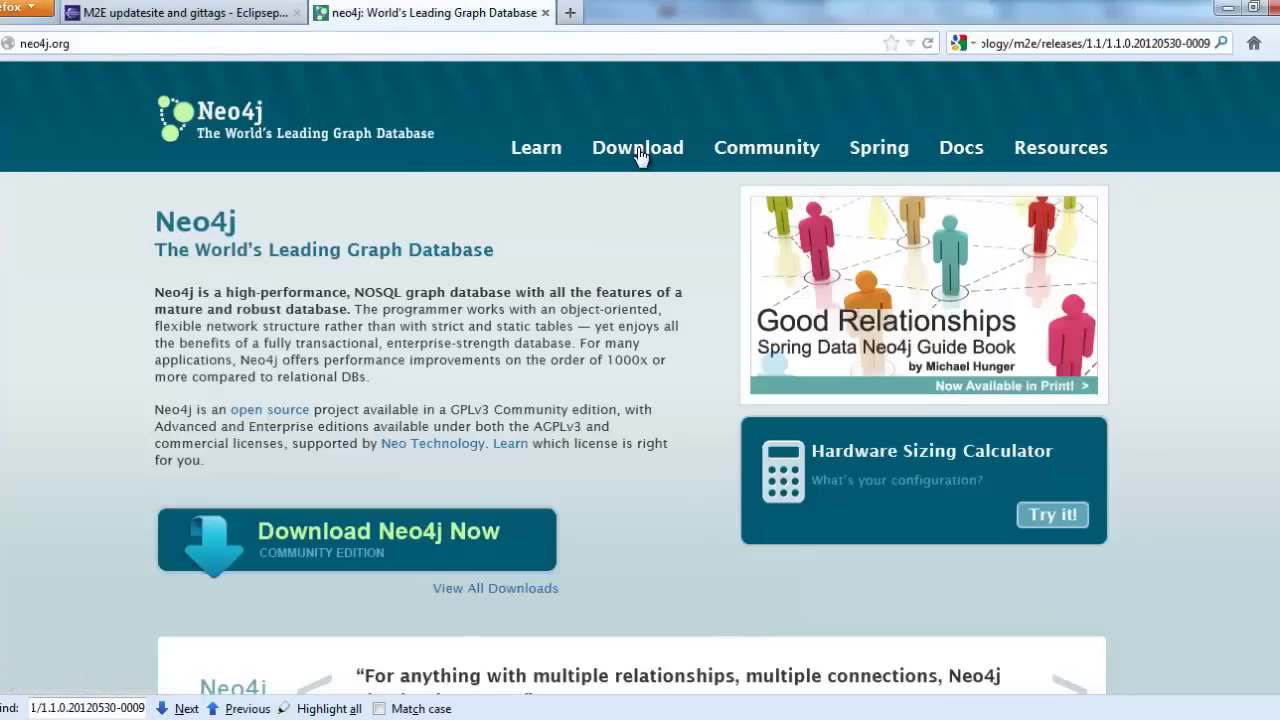
left_click(638, 152)
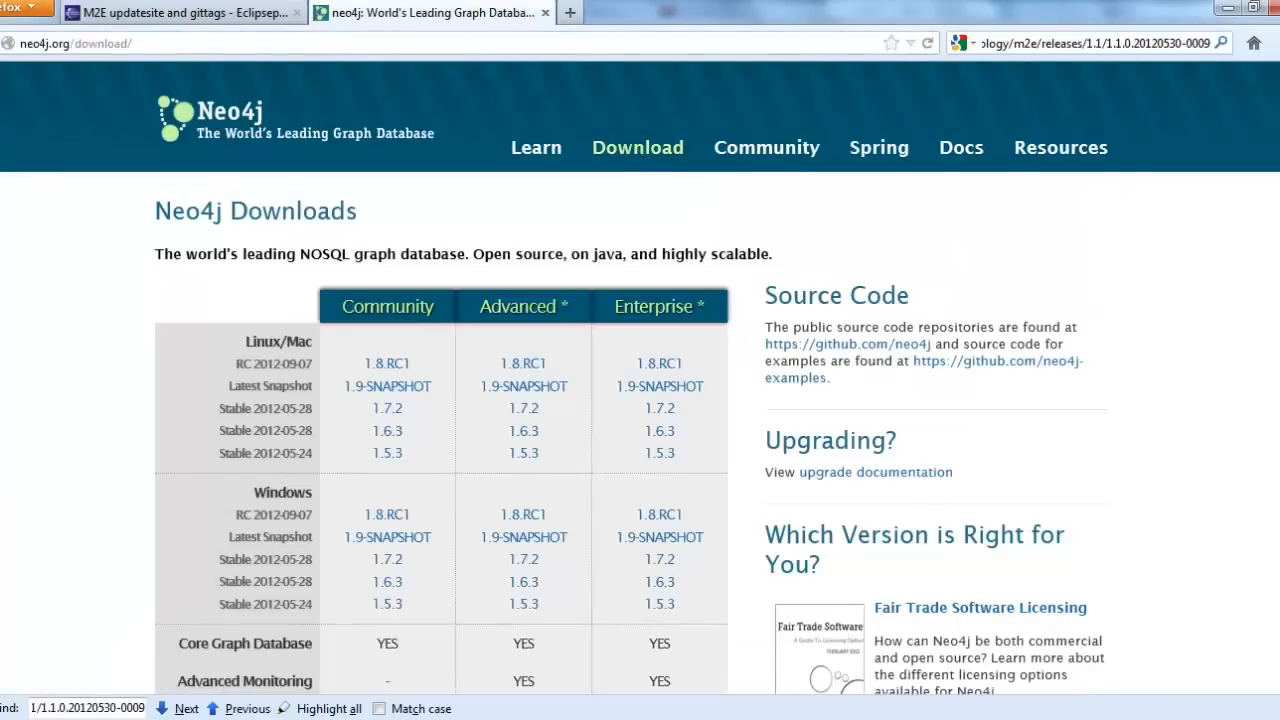
scroll(308, 308, "down", 3)
scroll(308, 308, "down", 7)
scroll(308, 308, "down", 2)
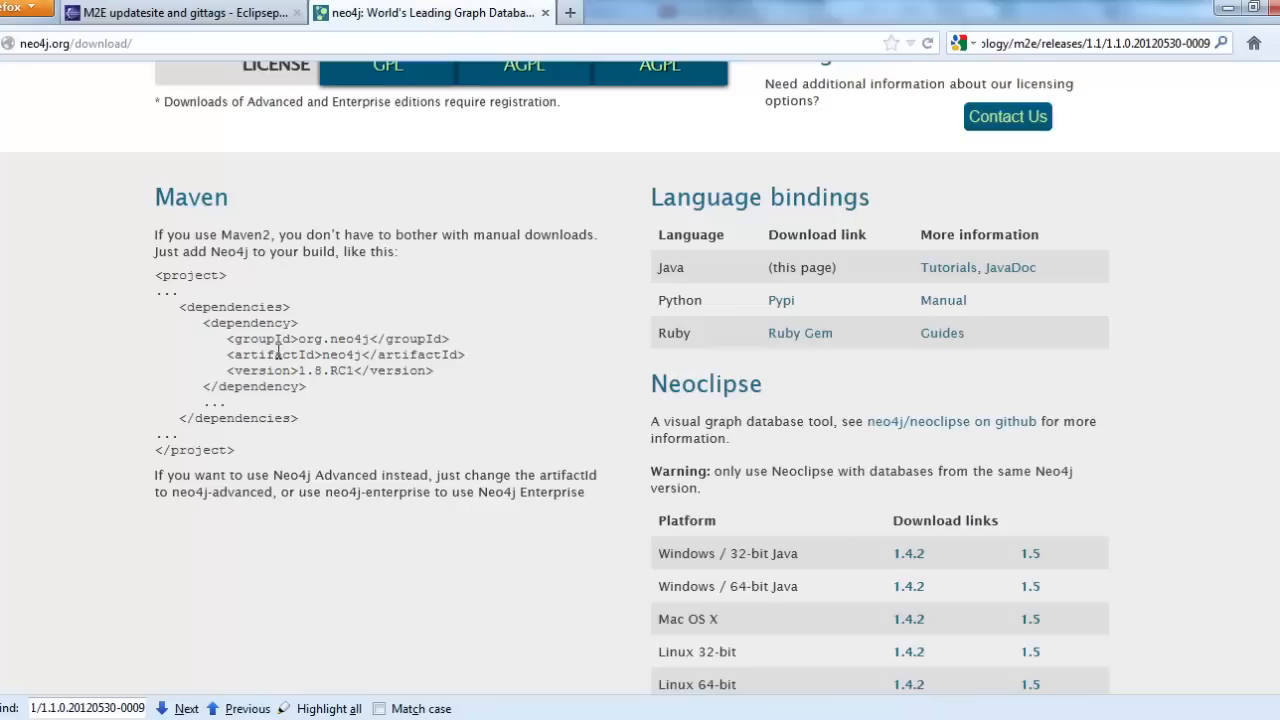
Step: Copy org.neo4j from the download page as Group Id and enter neo4j as Artifact Id
left_click_drag(370, 339, 301, 345)
key("ctrl+c")
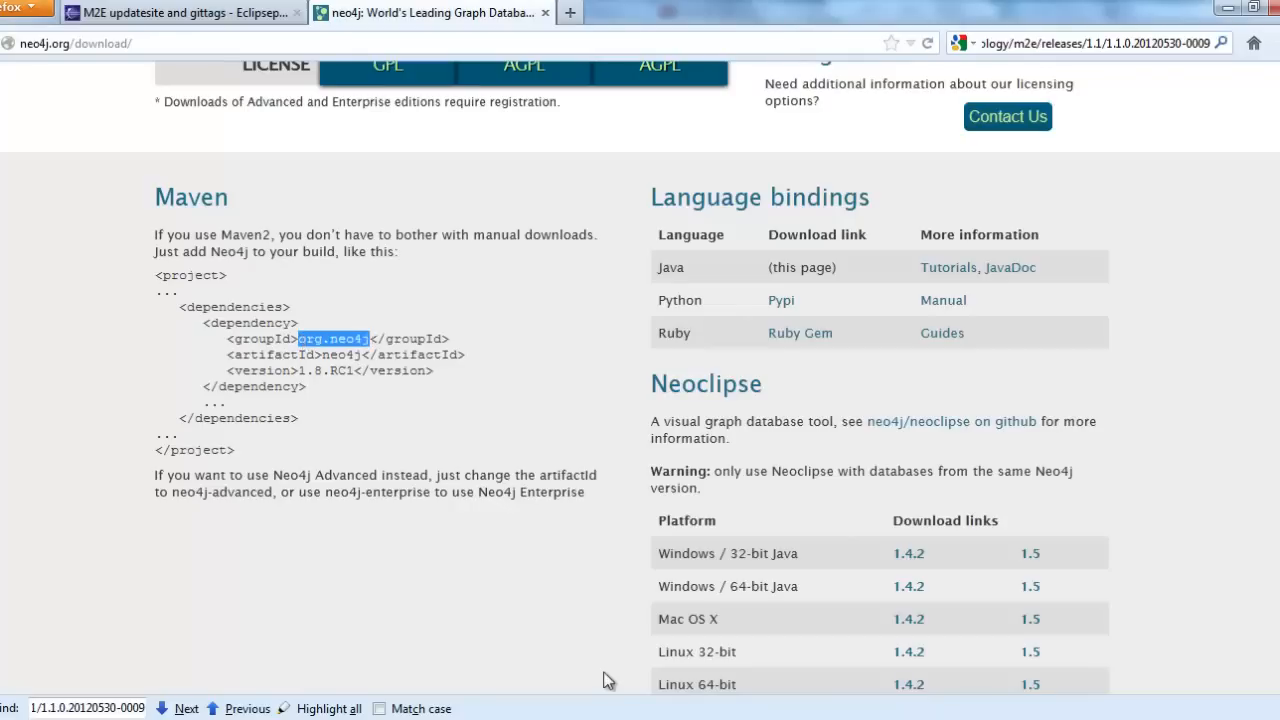
key("alt+Tab")
key("ctrl+v")
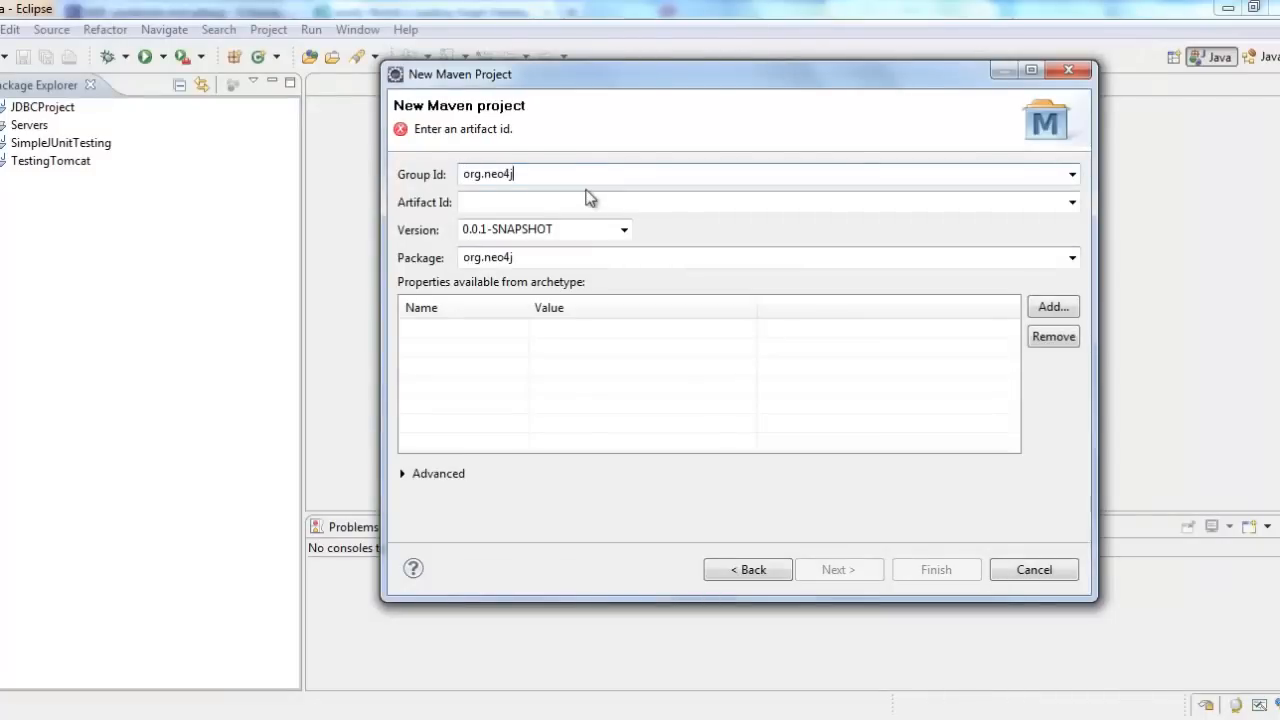
left_click(555, 203)
key("alt+Tab")
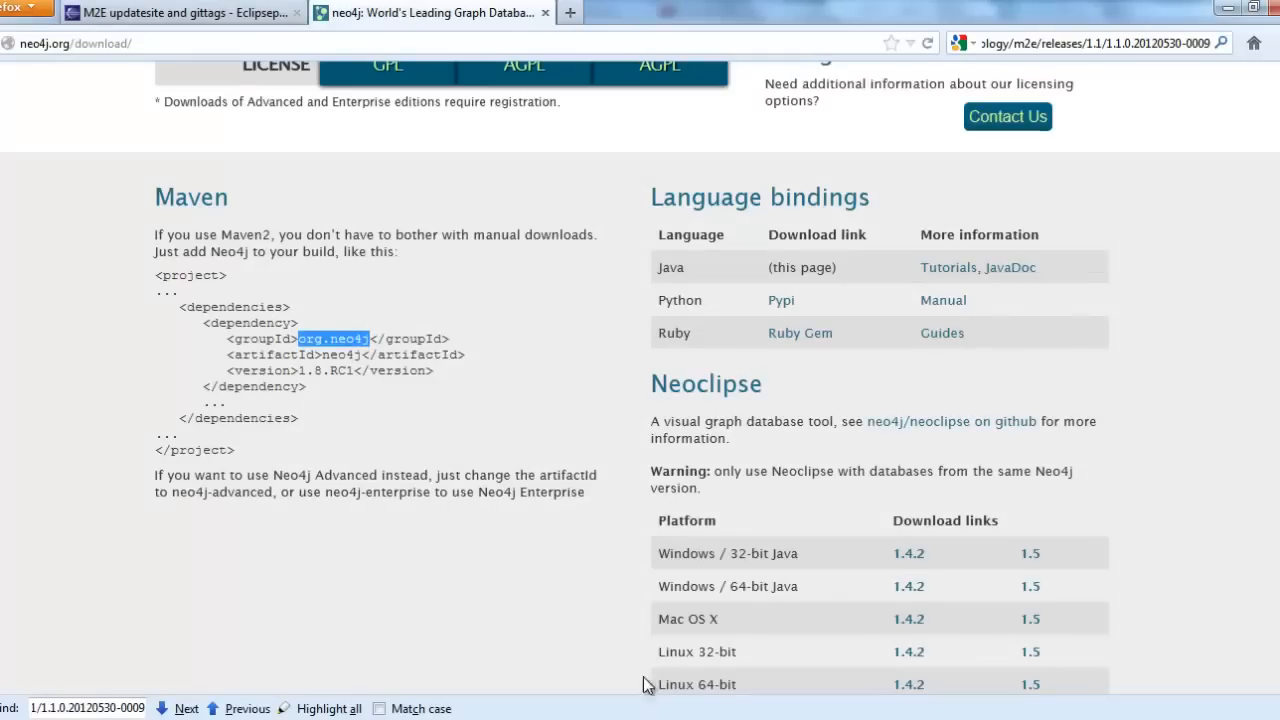
key("alt+Tab")
type("n")
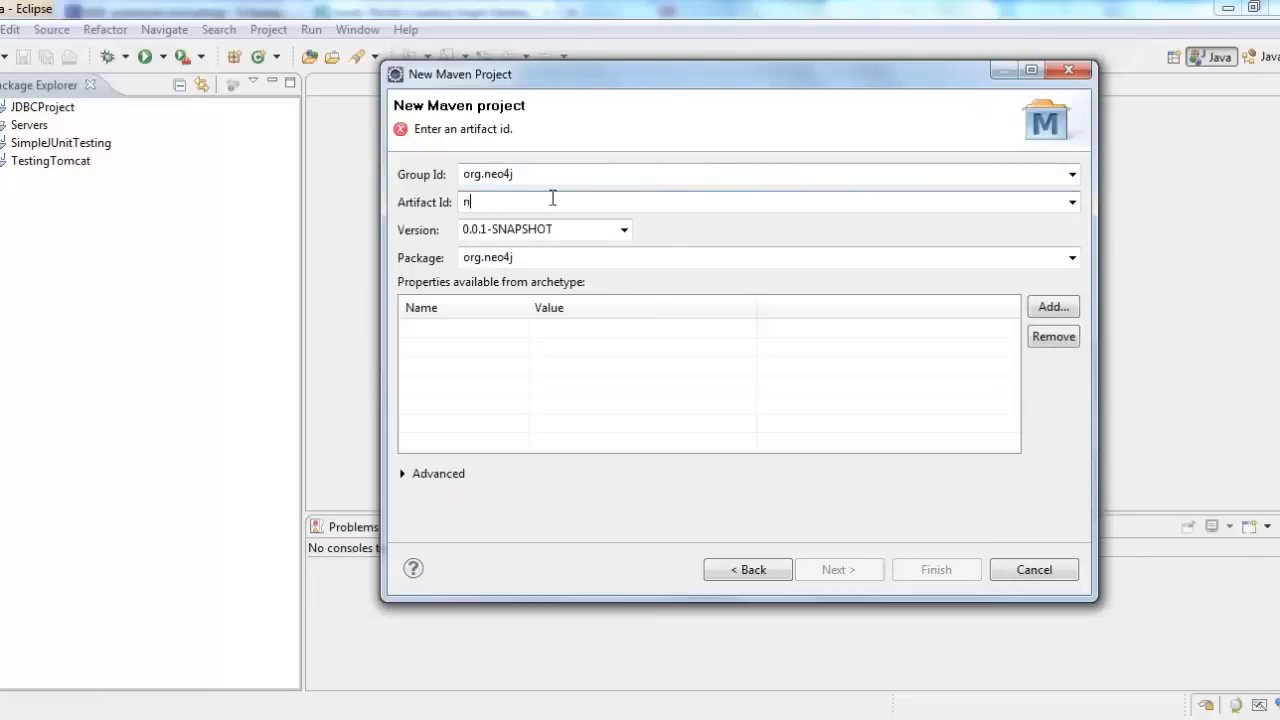
type("eo4j")
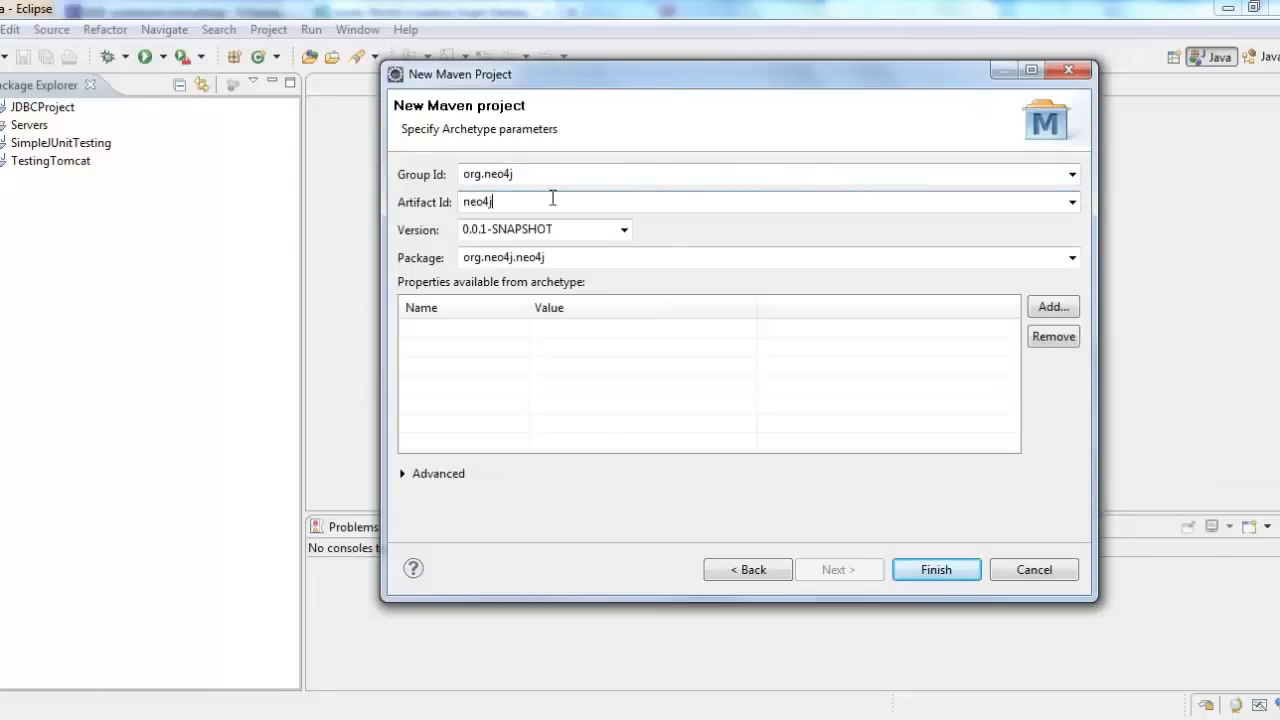
key("alt+Tab")
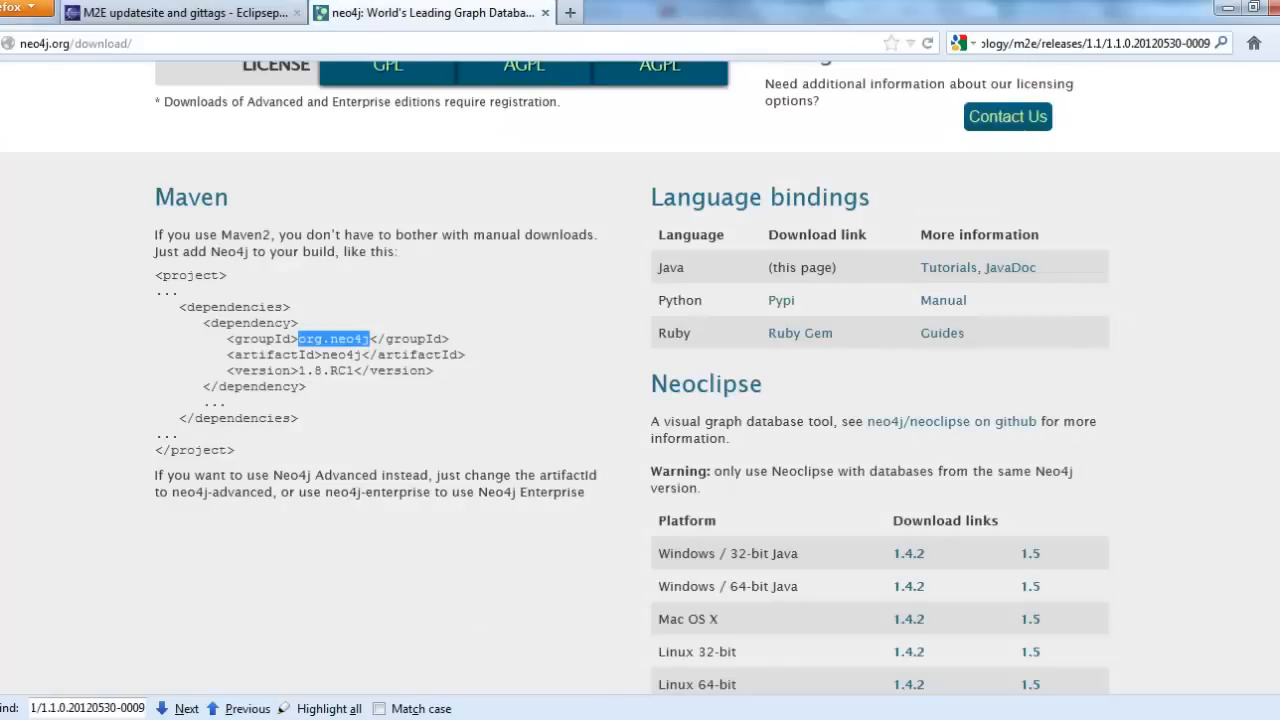
key("alt+Tab")
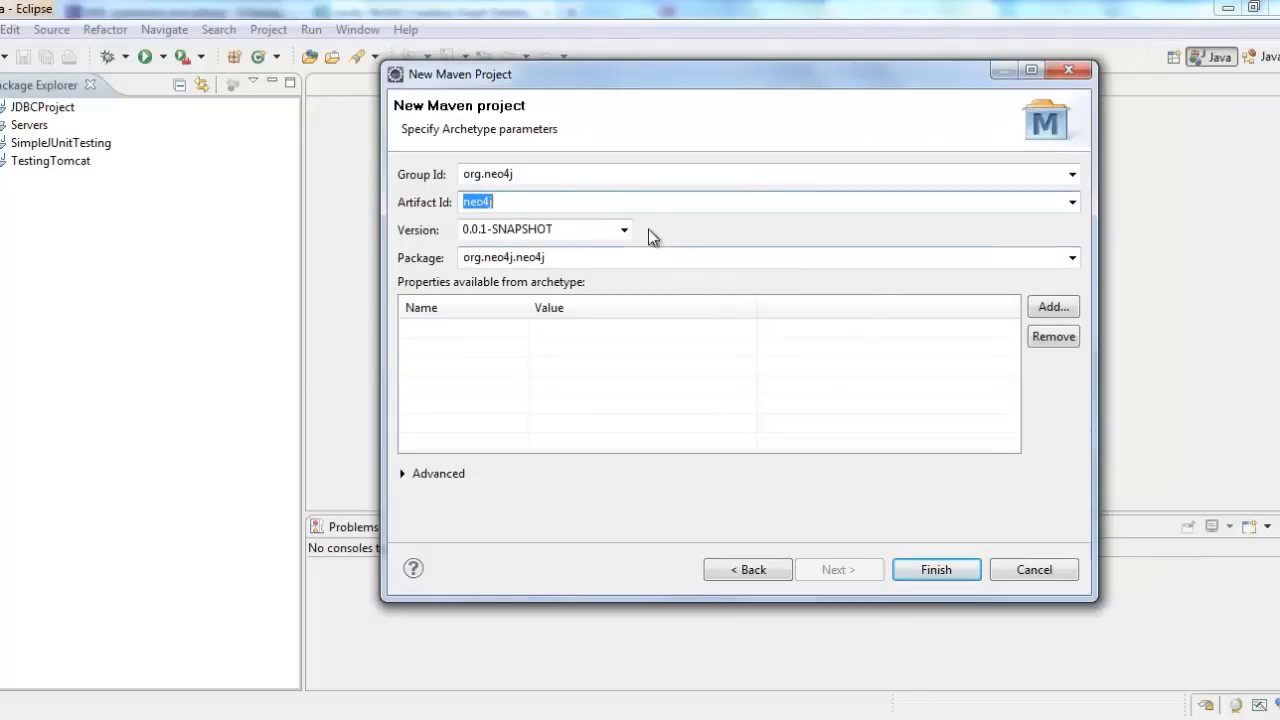
Step: Set the version to 1.8.RC1 and finish creating the neo4j Maven project
left_click(623, 230)
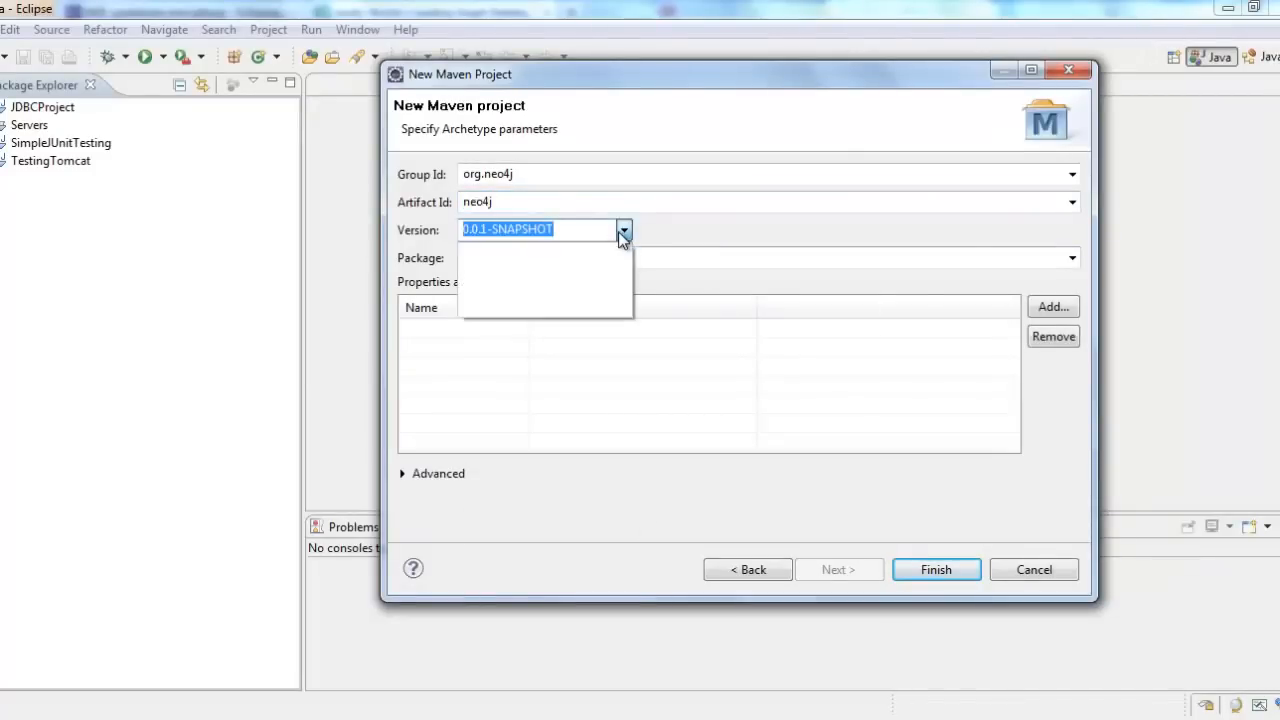
left_click(623, 232)
type("1.")
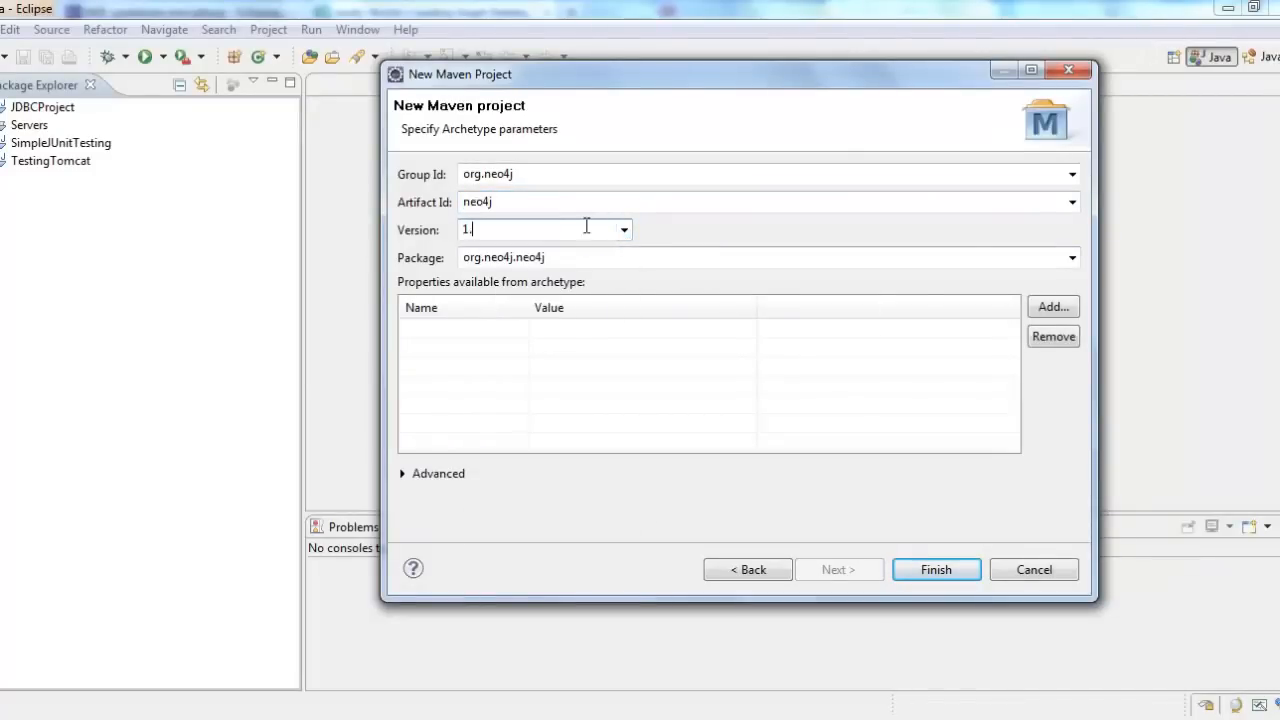
type("8.")
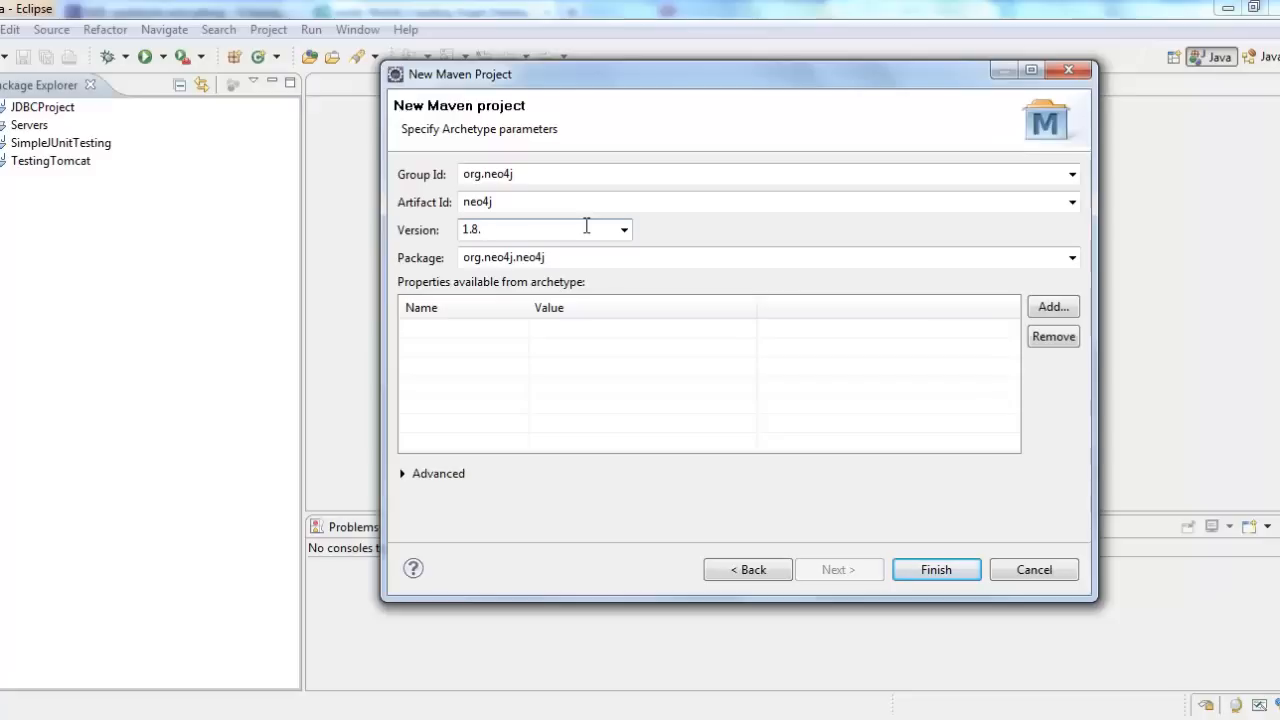
type("RC1")
key("alt+Tab")
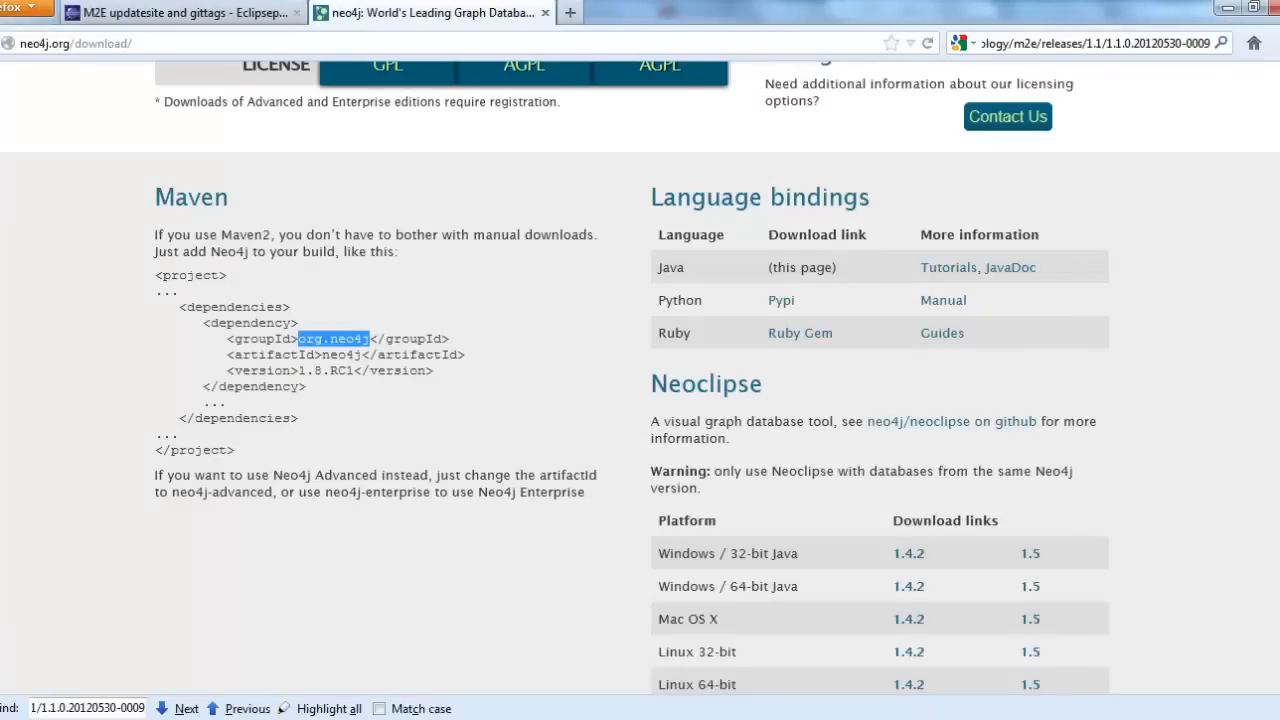
key("alt+Tab")
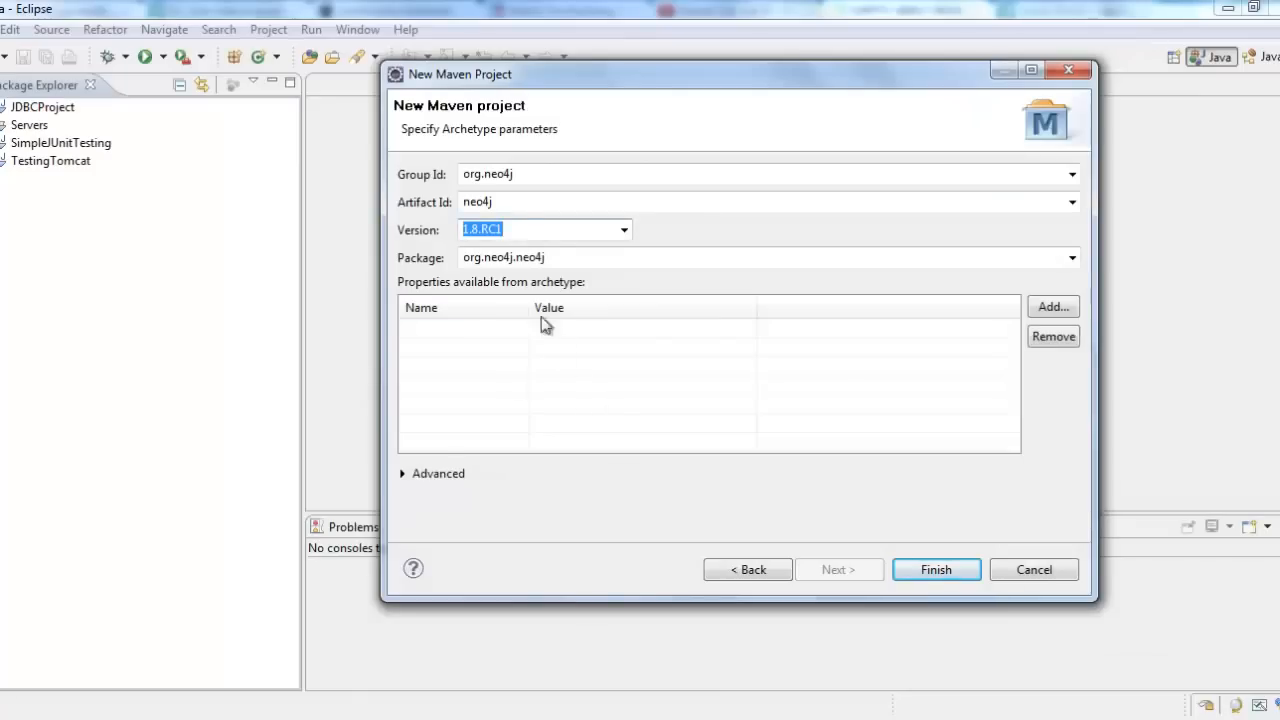
left_click(909, 572)
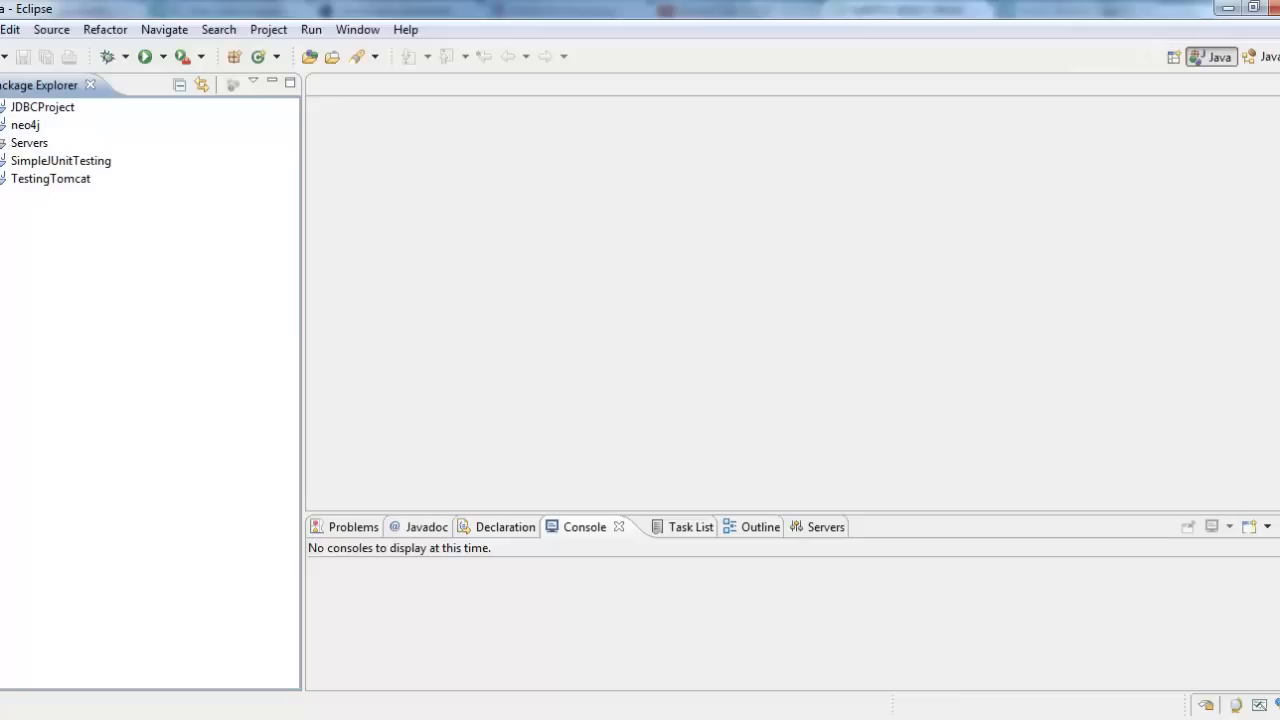
Step: Expand the neo4j project and its Maven Dependencies, peeking into JRE System Library and src
left_click(2, 124)
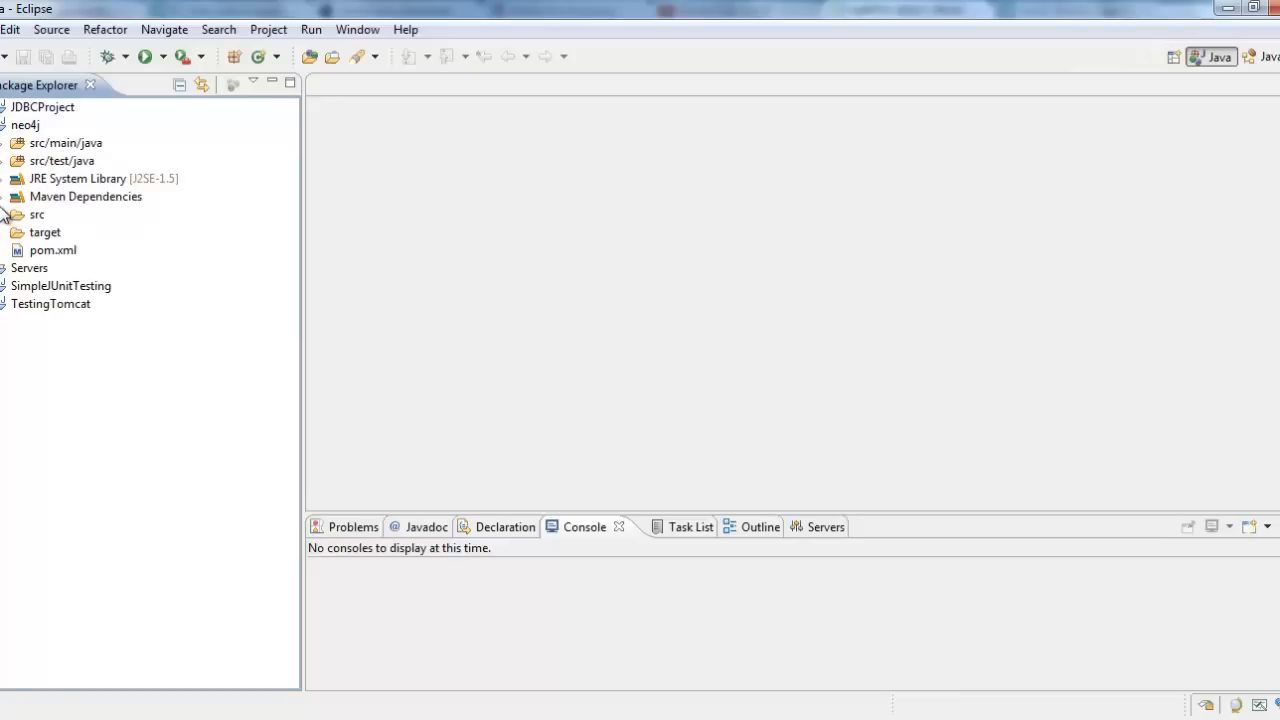
left_click(2, 198)
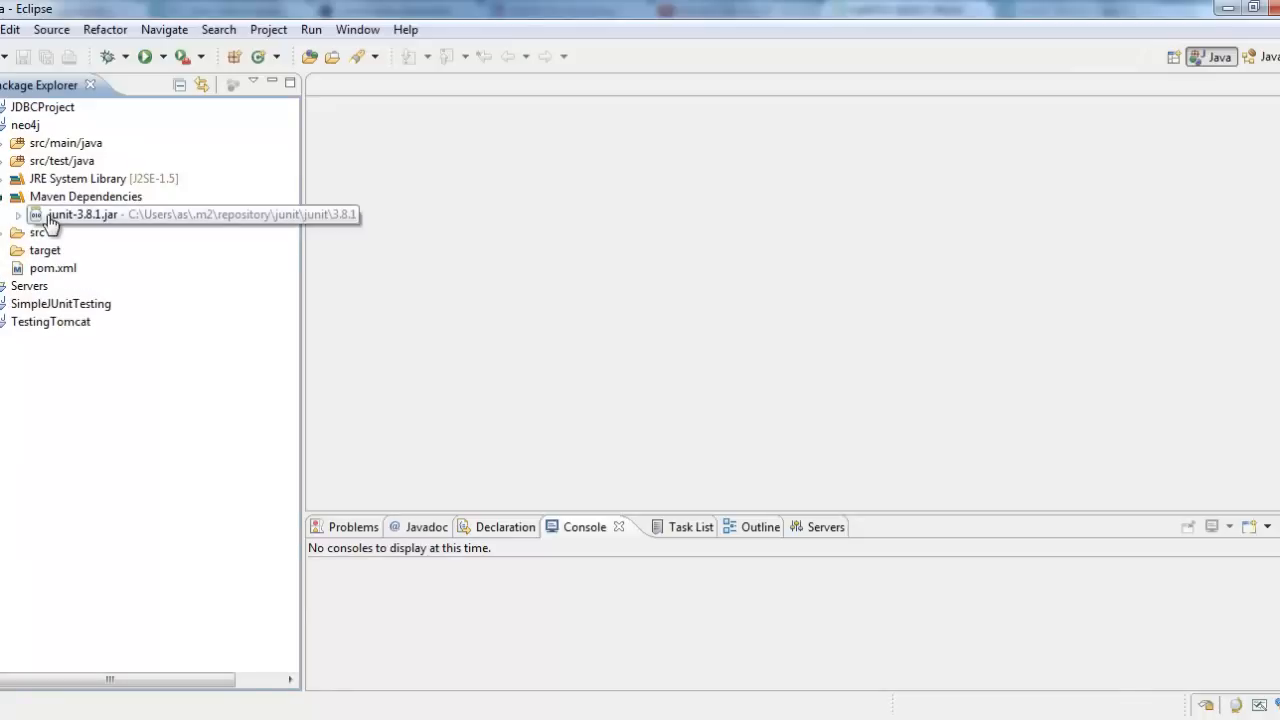
left_click(3, 184)
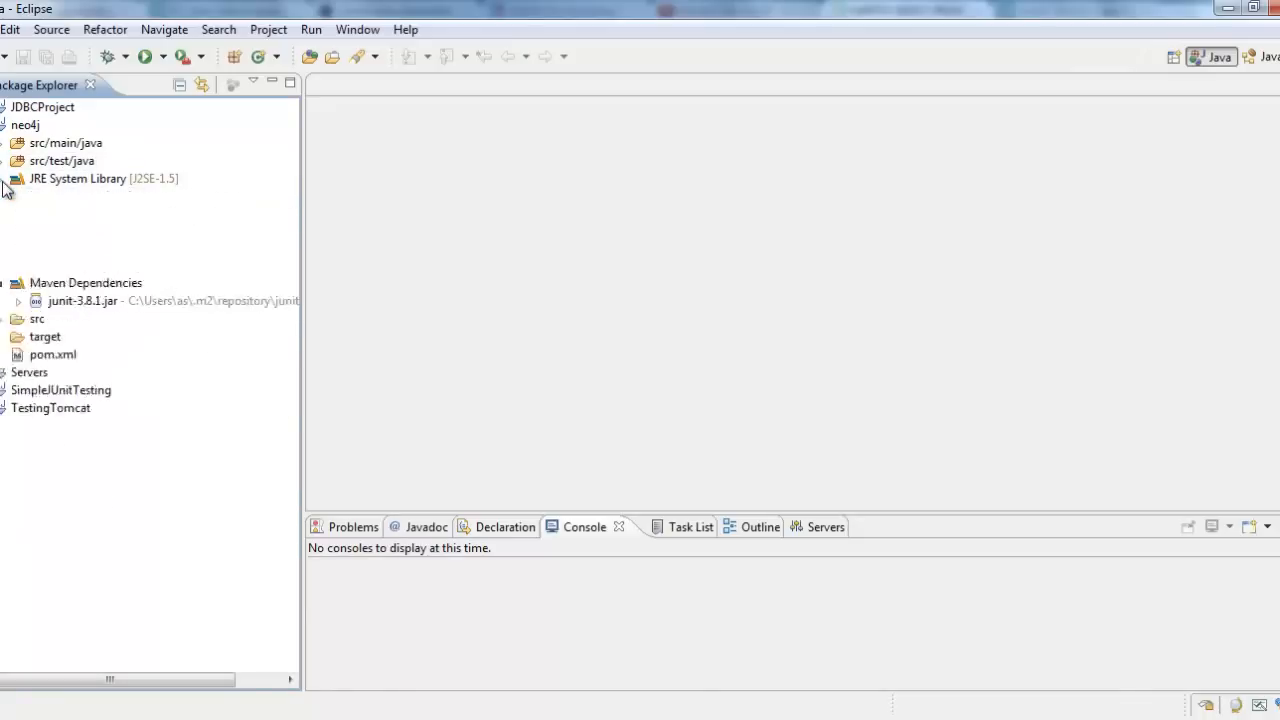
left_click(4, 183)
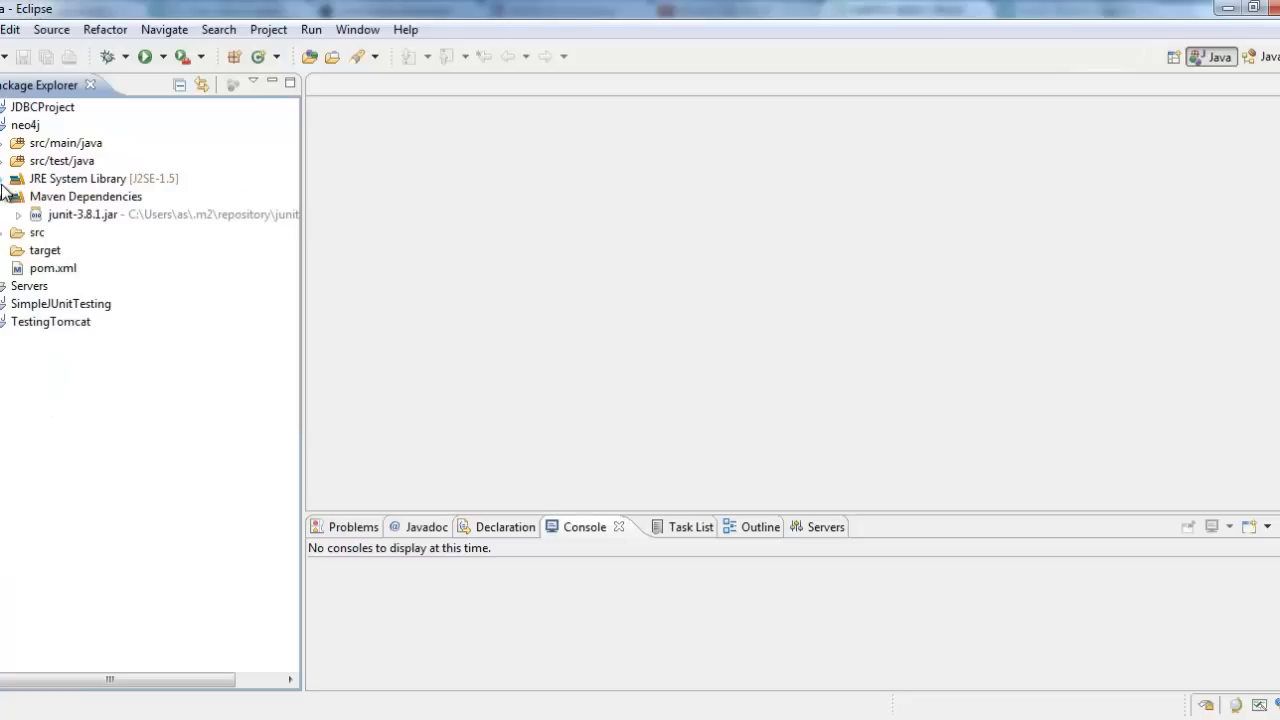
left_click(4, 234)
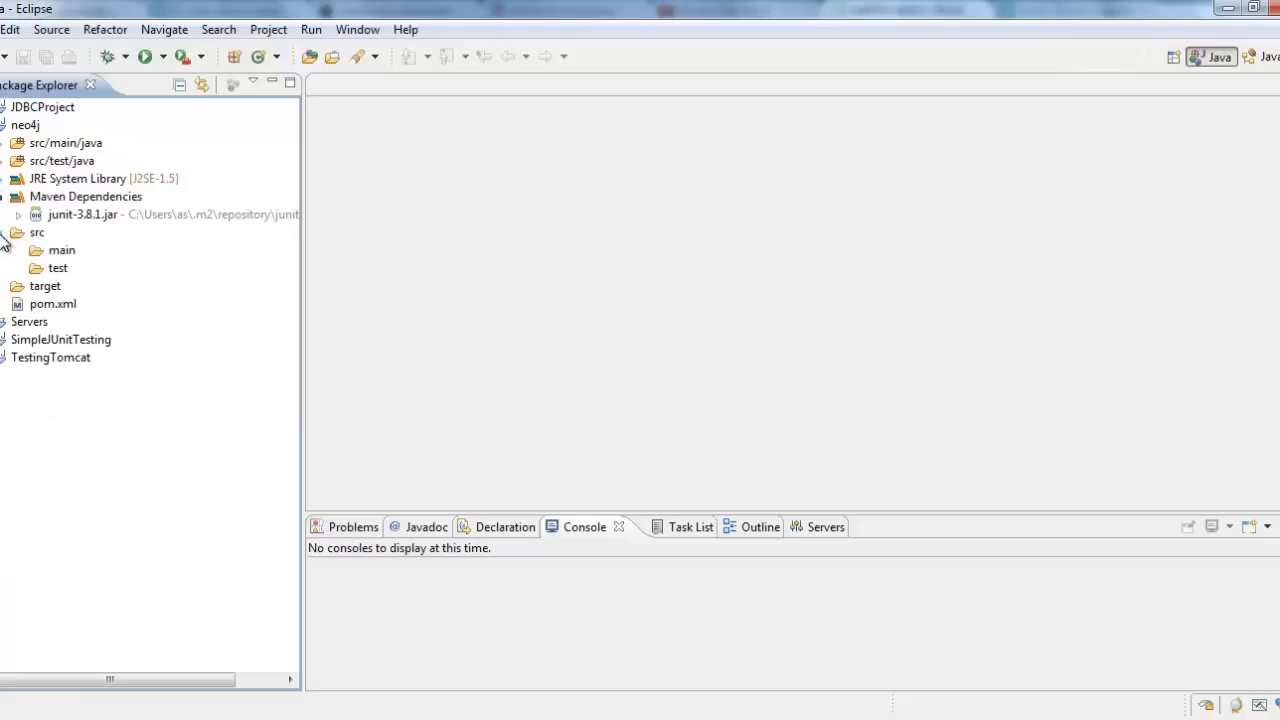
left_click(4, 233)
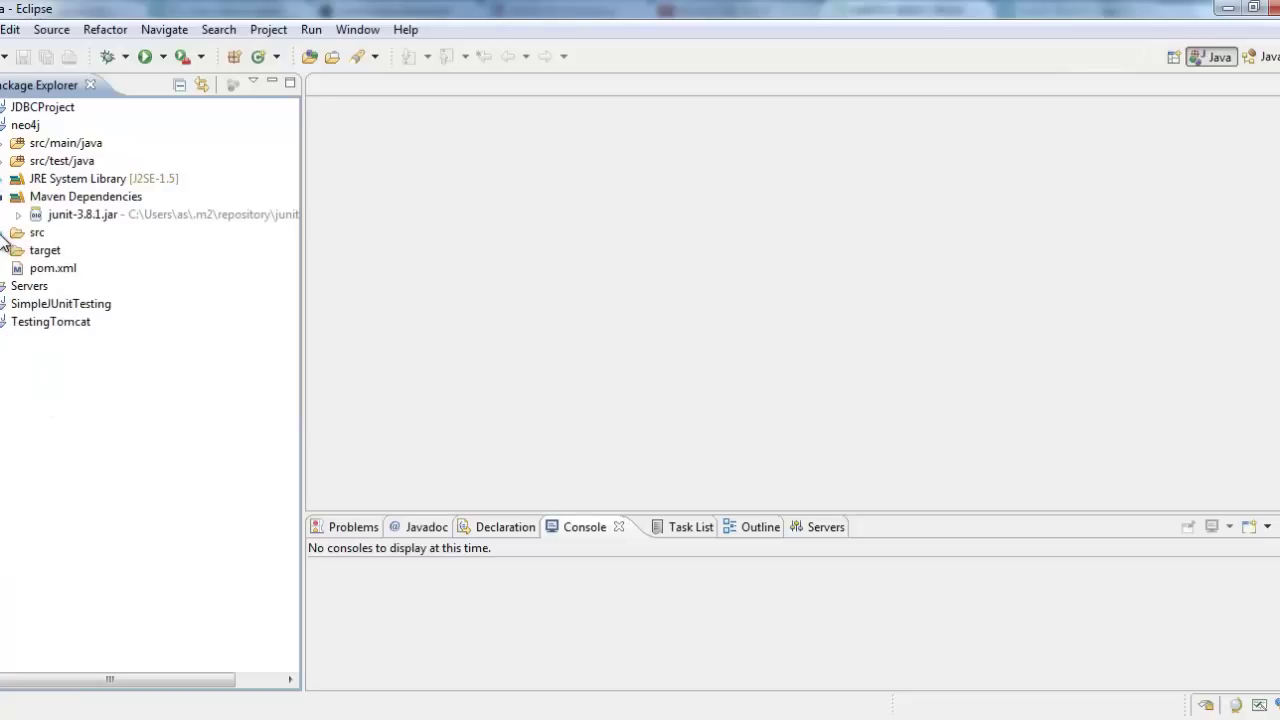
Step: View pom.xml as raw XML source with the cursor in the dependencies section
left_click(36, 271)
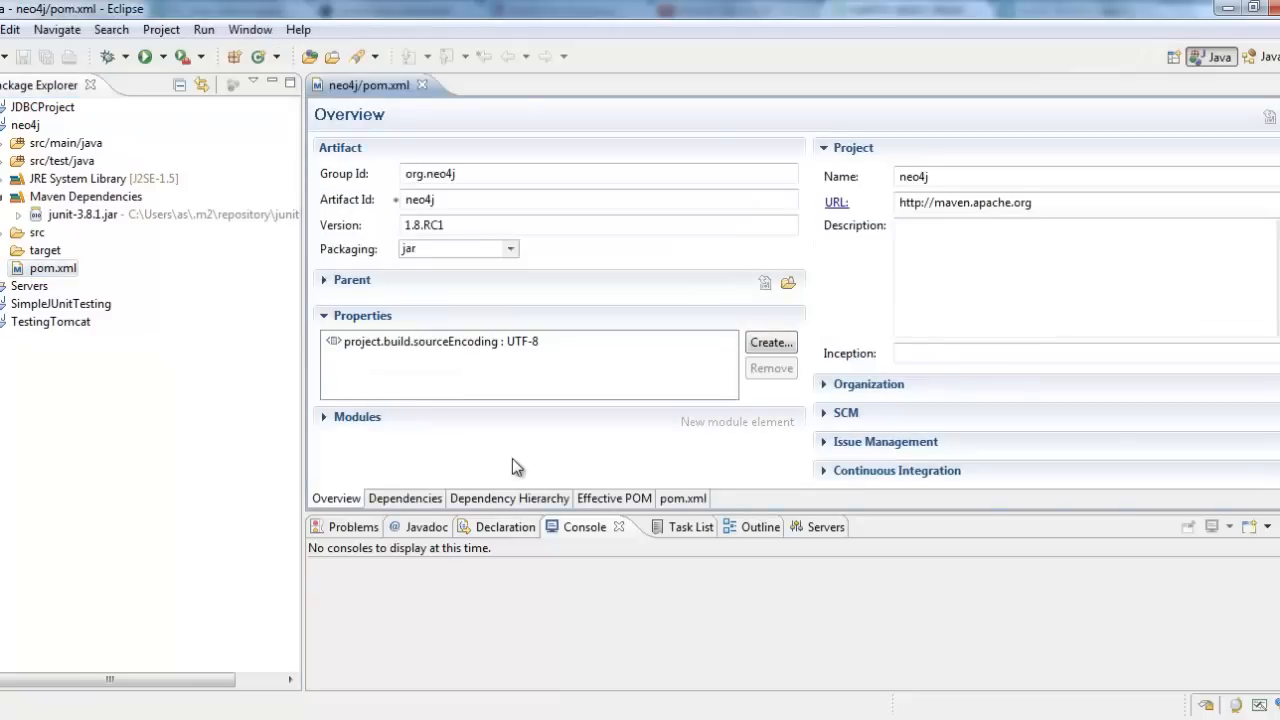
left_click(683, 498)
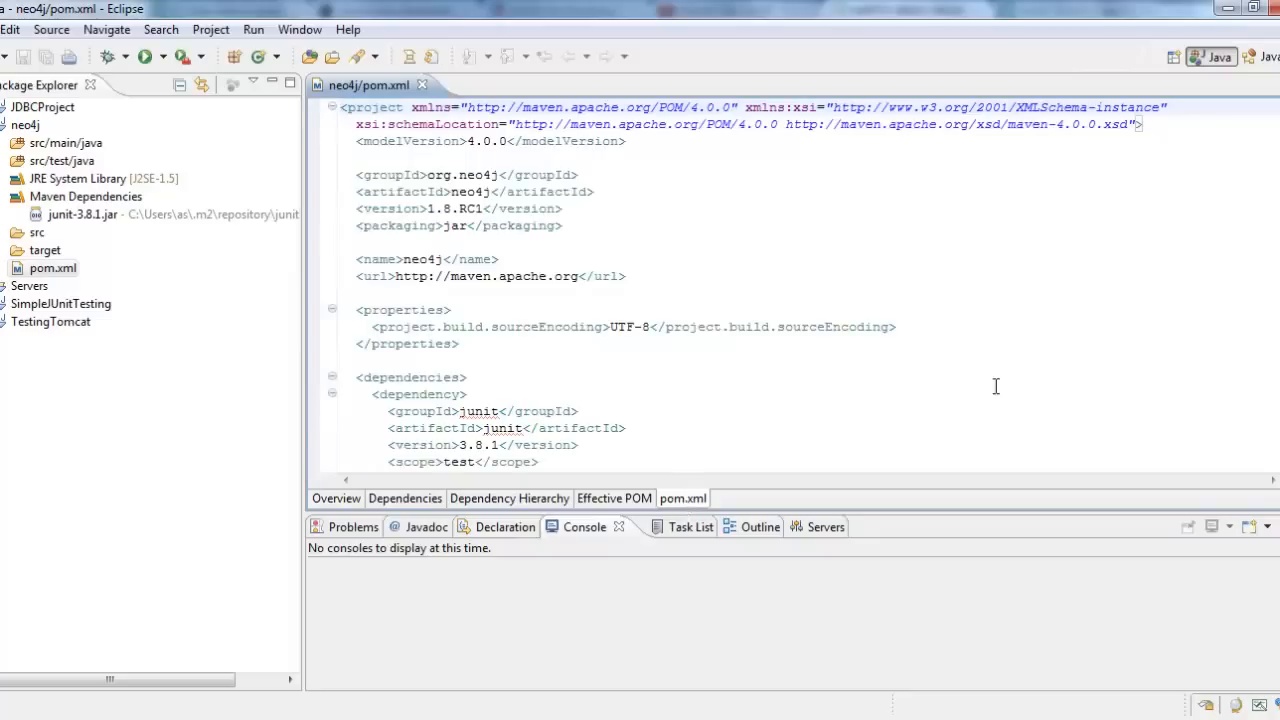
scroll(1100, 300, "down", 2)
left_click(1024, 328)
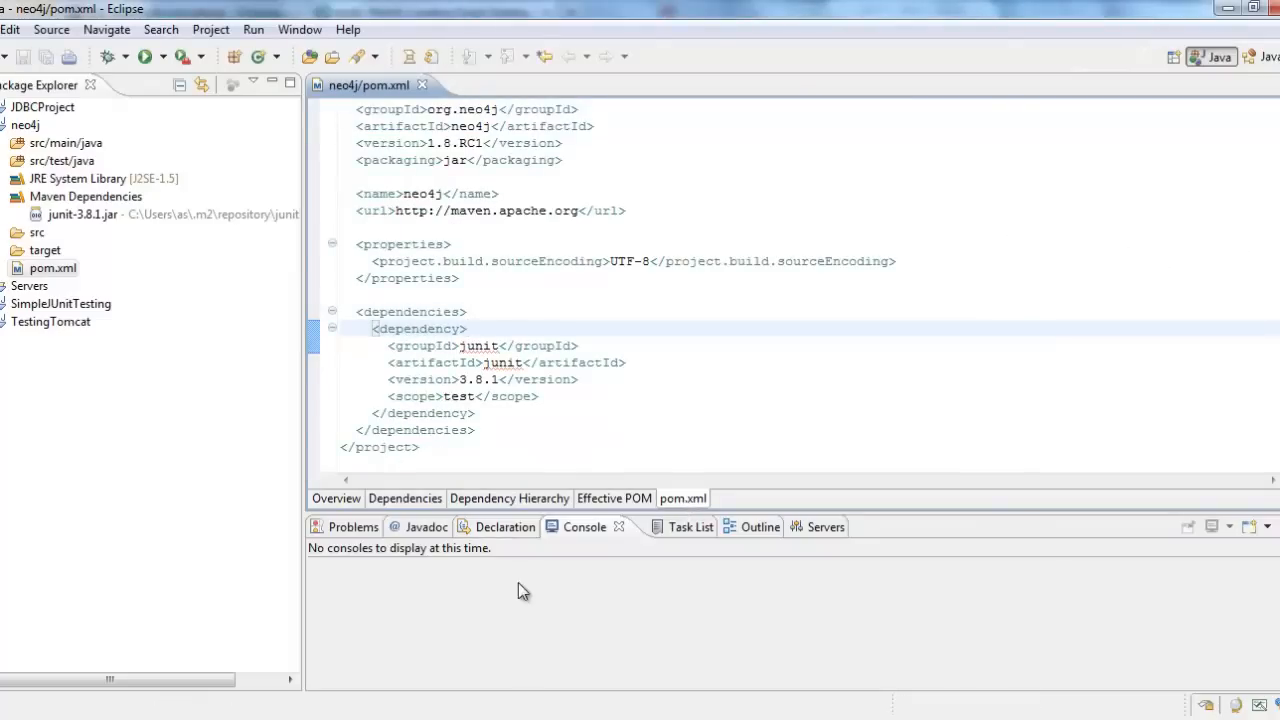
Step: Copy the Neo4j dependency snippet from the download page in Firefox
left_click(333, 713)
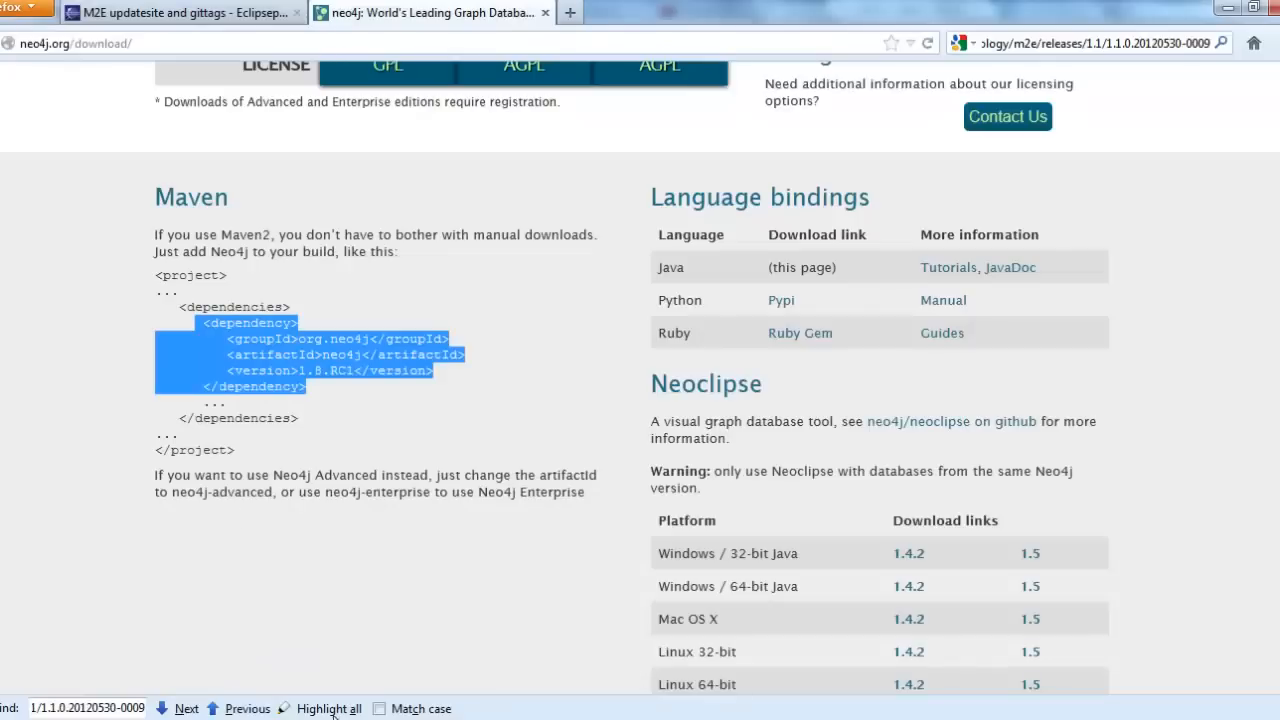
right_click(286, 356)
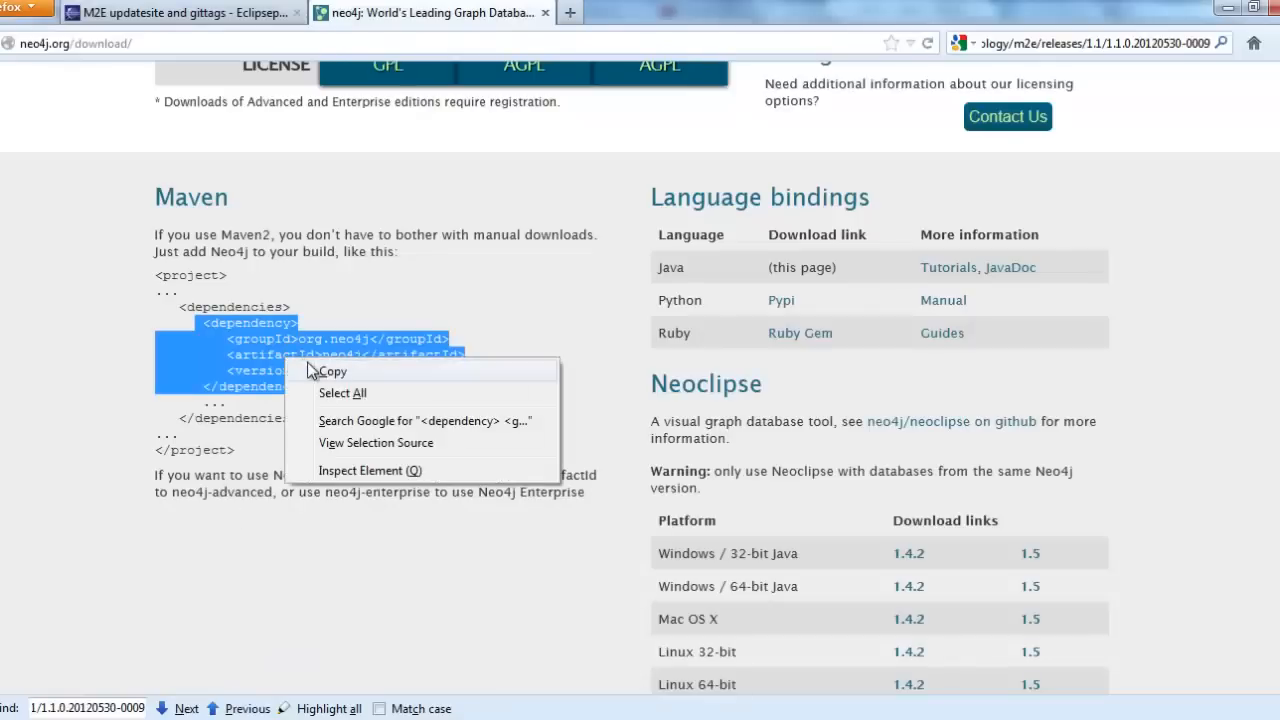
left_click(318, 368)
Step: Paste the org.neo4j neo4j 1.8.RC1 dependency after junit in pom.xml and save
key("alt+Tab")
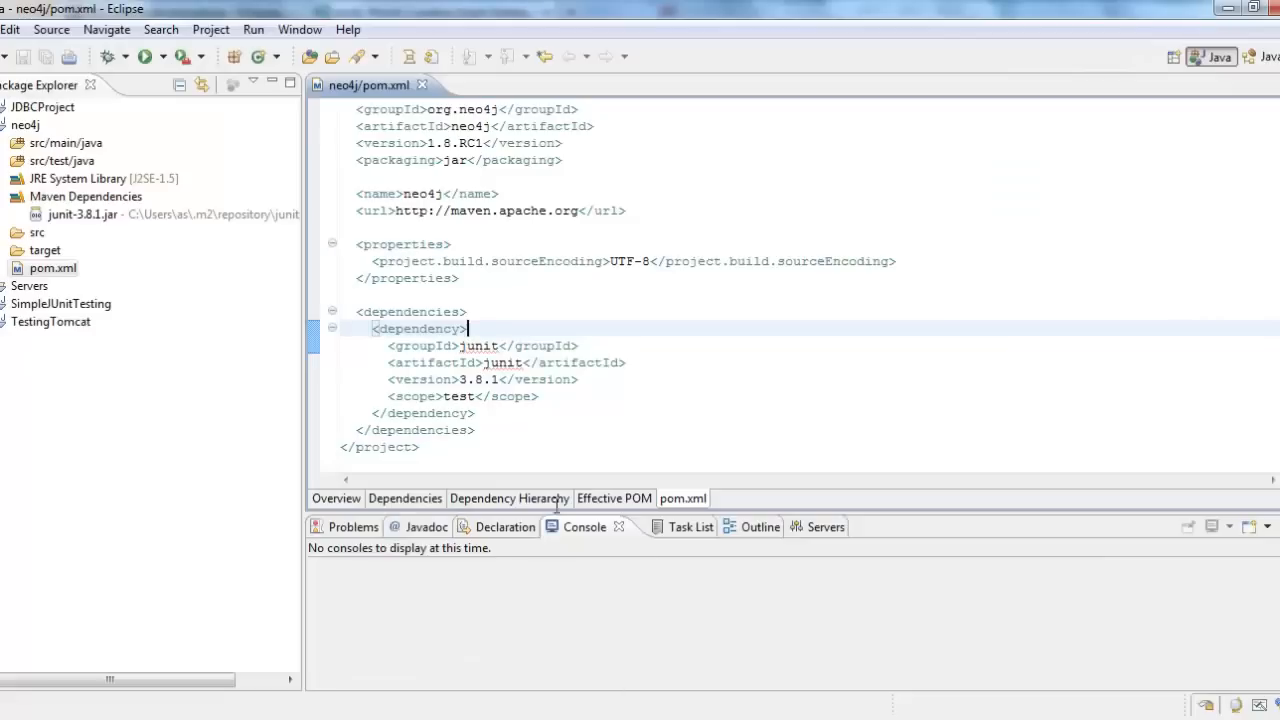
left_click(502, 410)
key("Return")
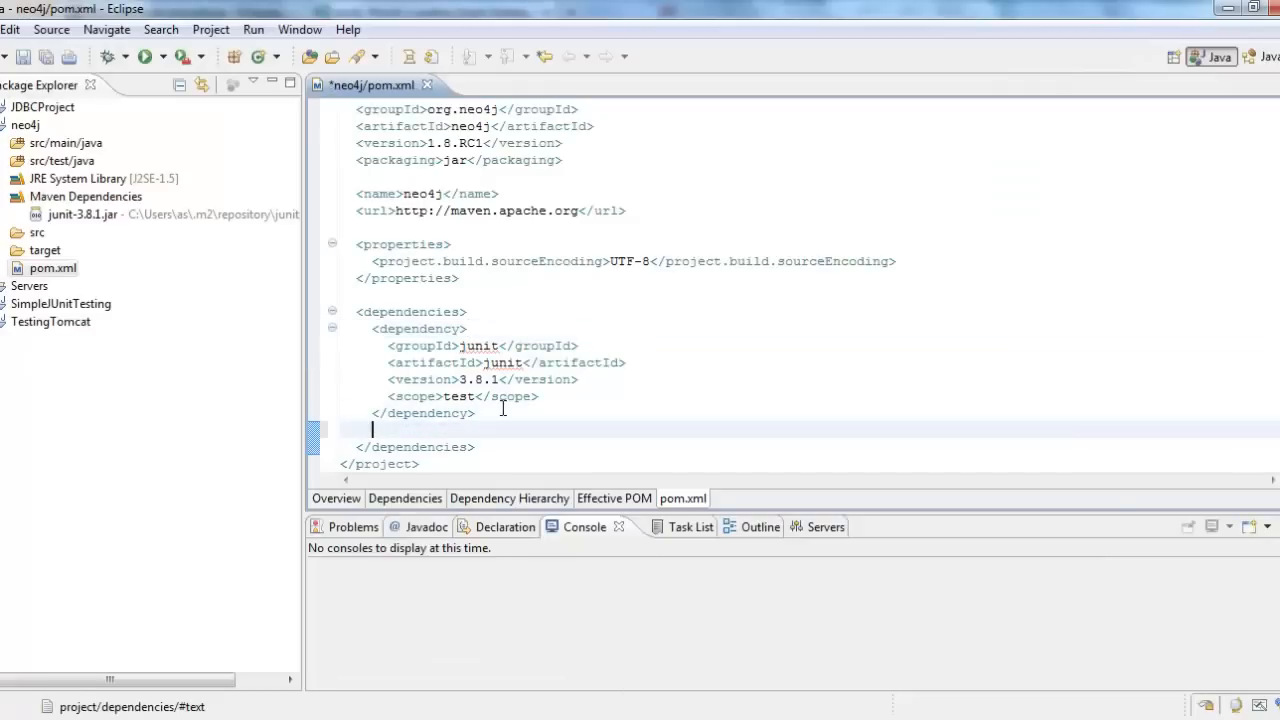
key("ctrl+v")
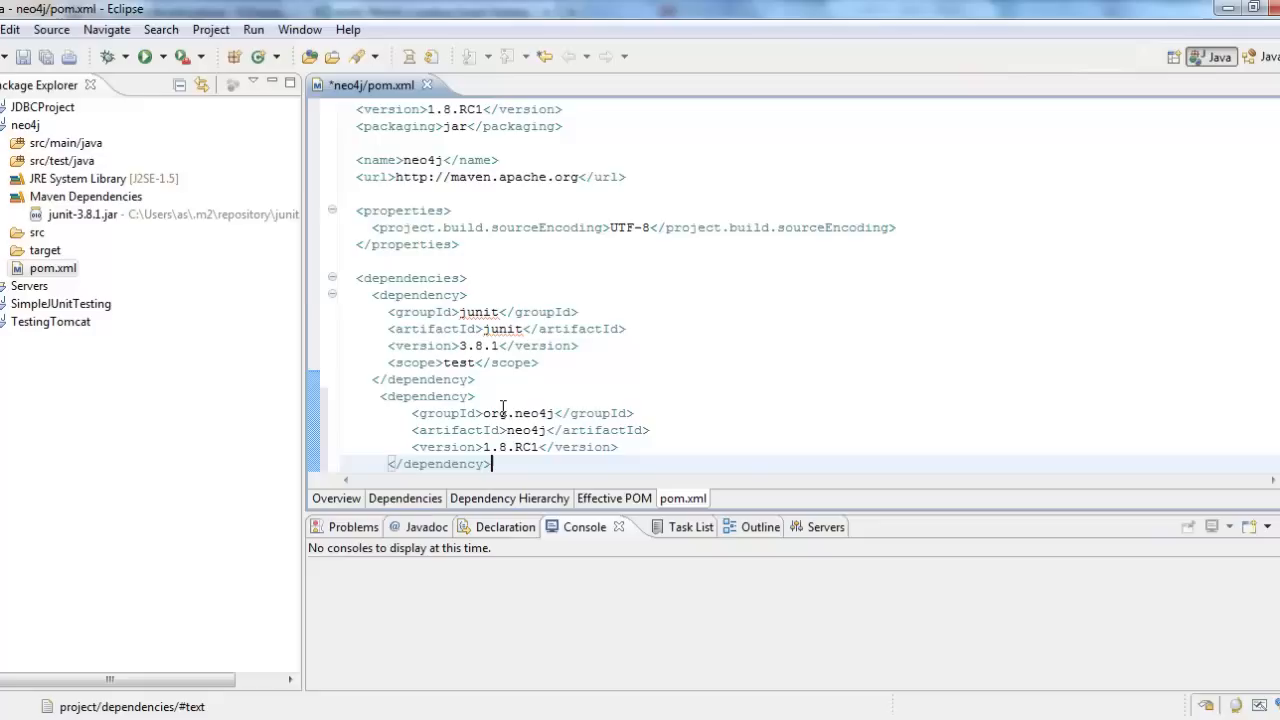
key("ctrl+s")
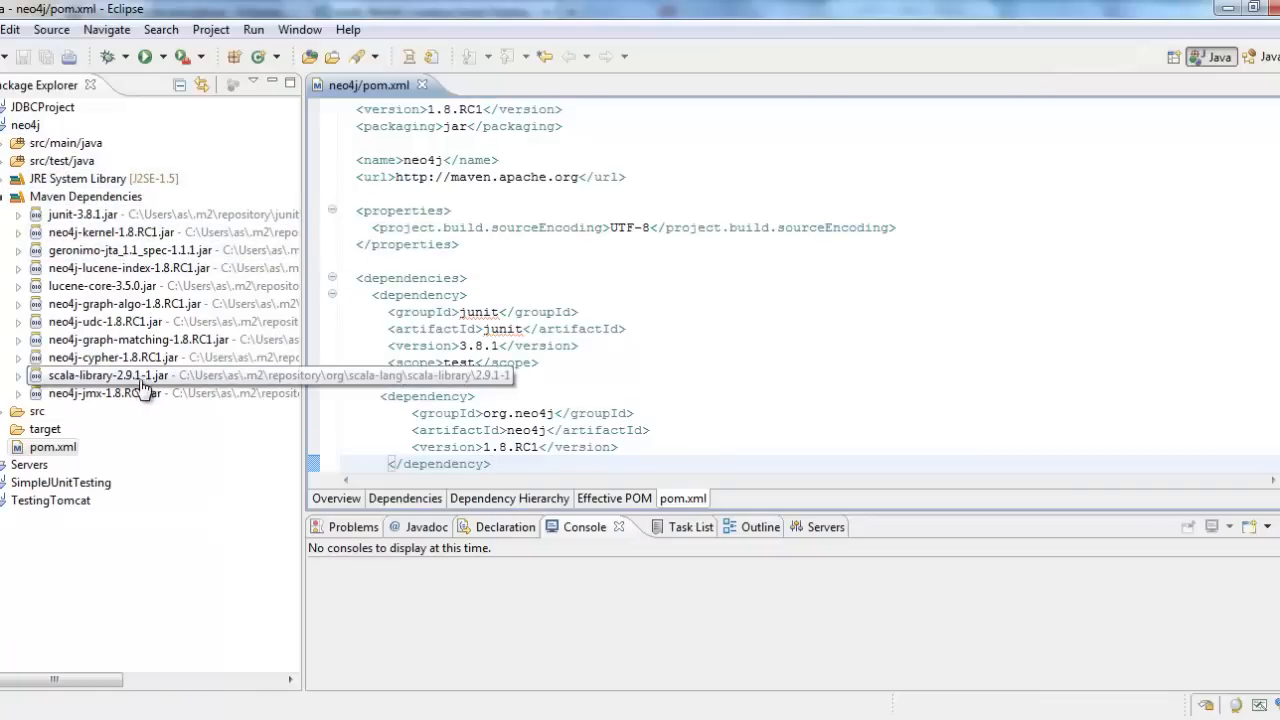
left_click(669, 386)
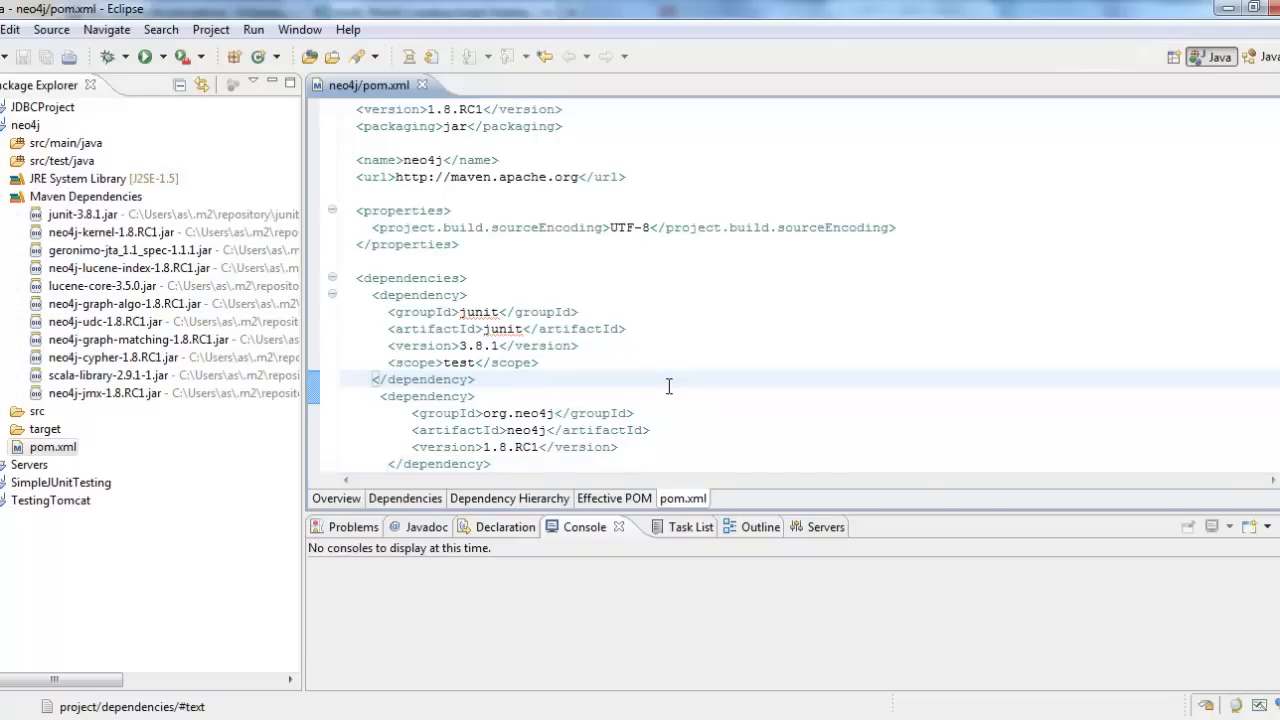